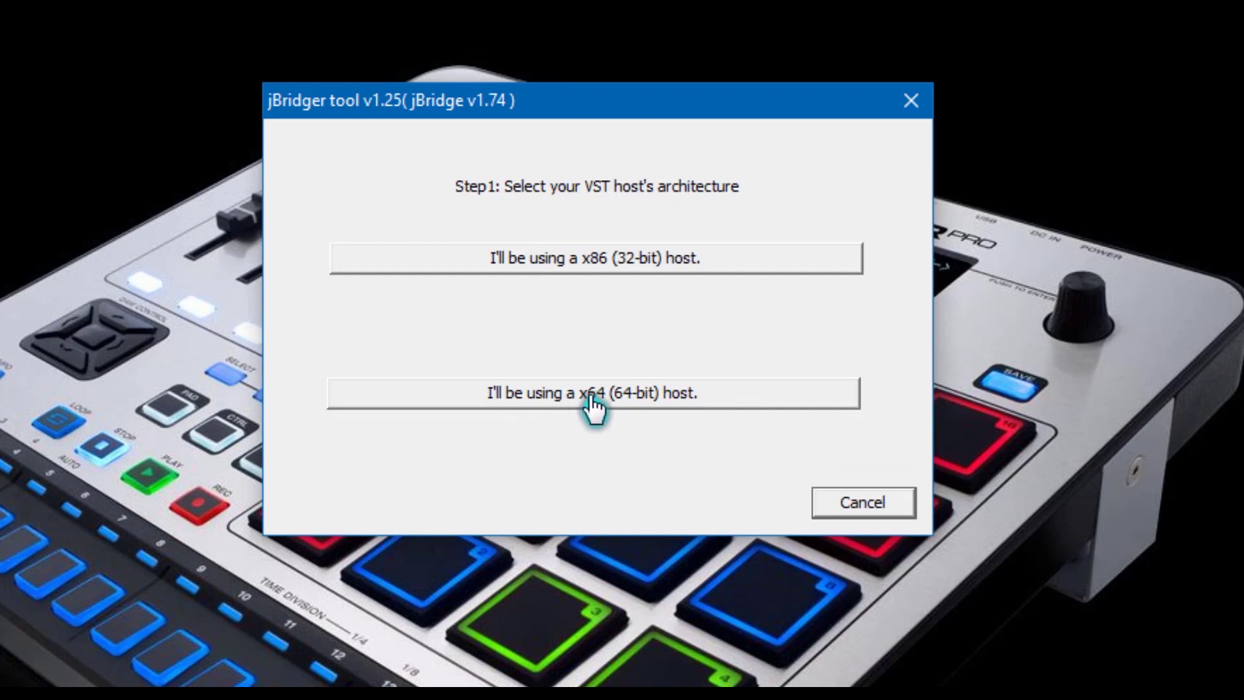
# - Set up bridging for an x64 (64-bit) host, with bridging files created inside a specified directory
pyautogui.click(636, 408)
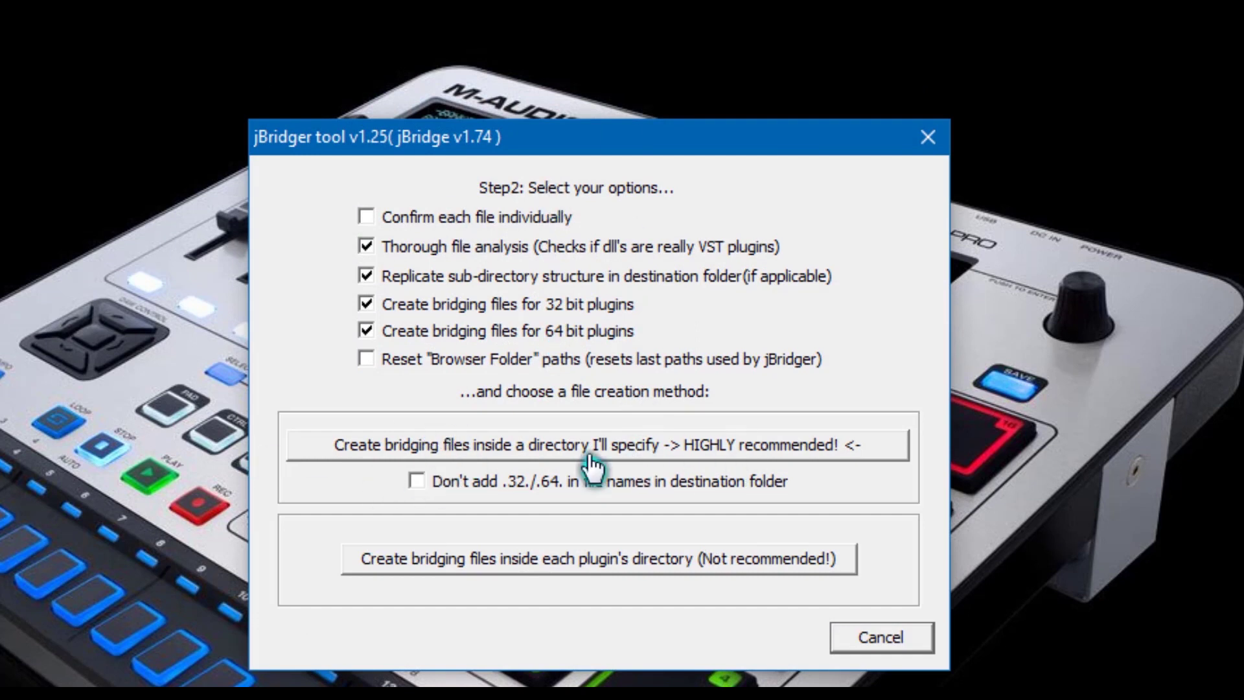
pyautogui.click(492, 447)
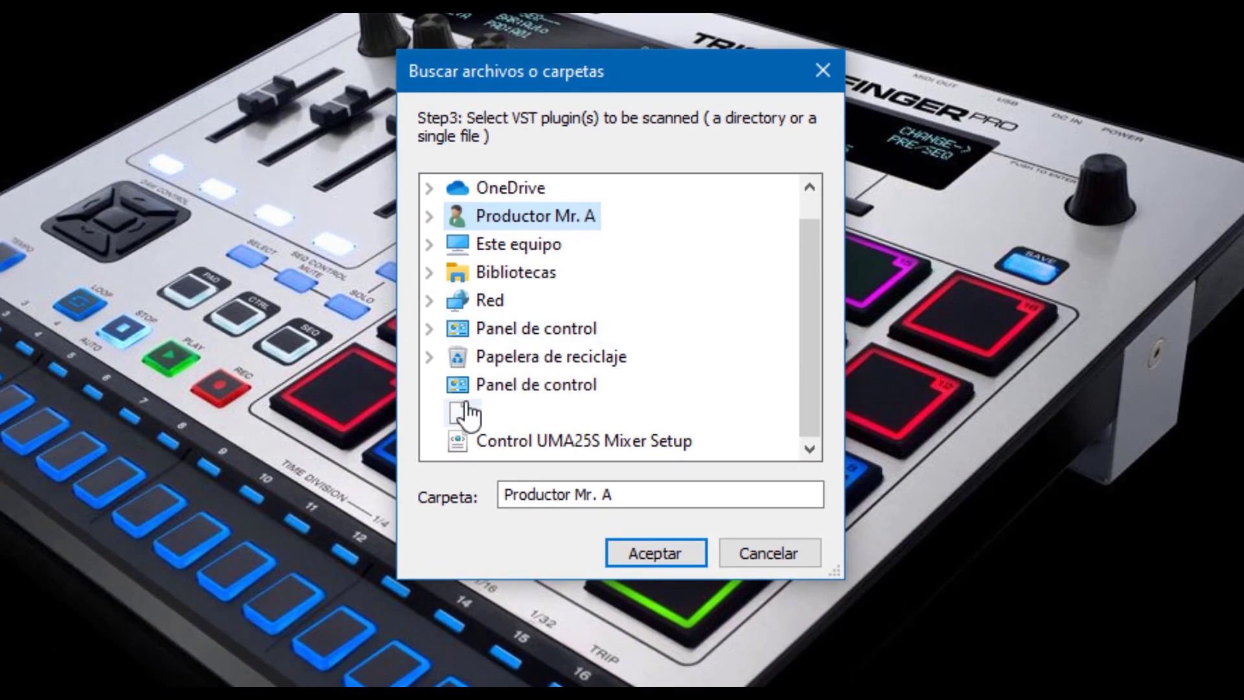
# - Choose the Masey folder inside vsti on MusicStation (C:) as the VST plugin directory to scan
pyautogui.click(428, 246)
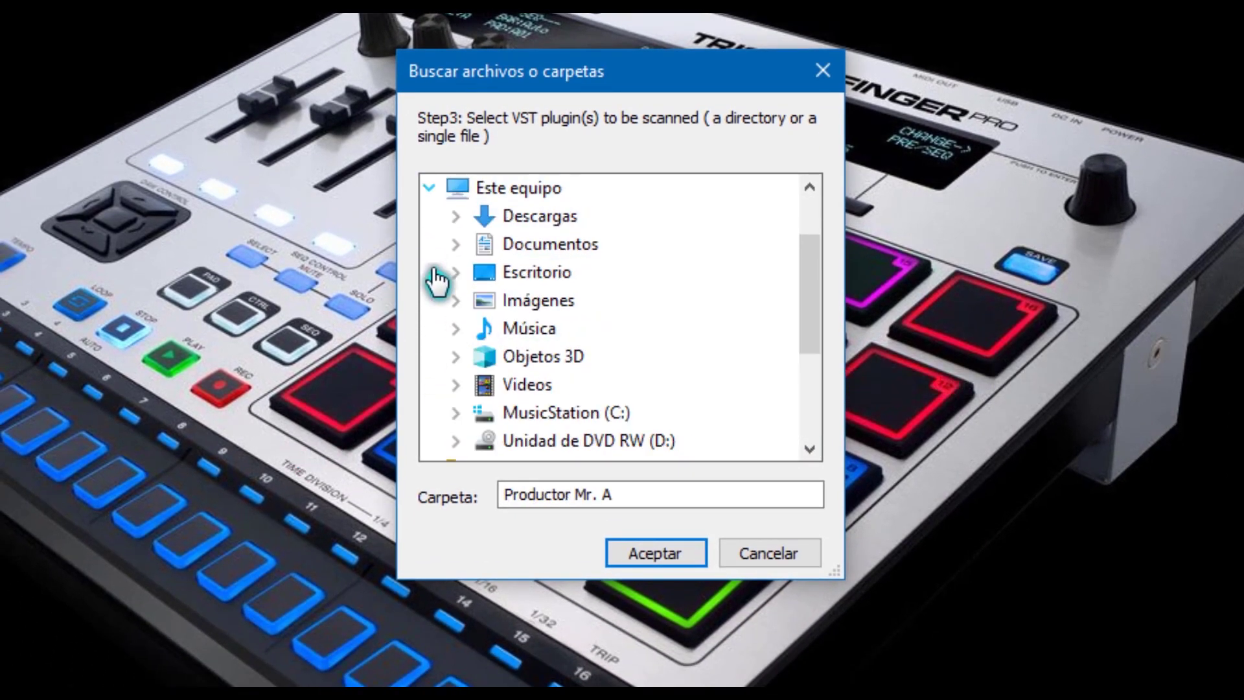
pyautogui.scroll(-1, 467, 324)
pyautogui.click(456, 328)
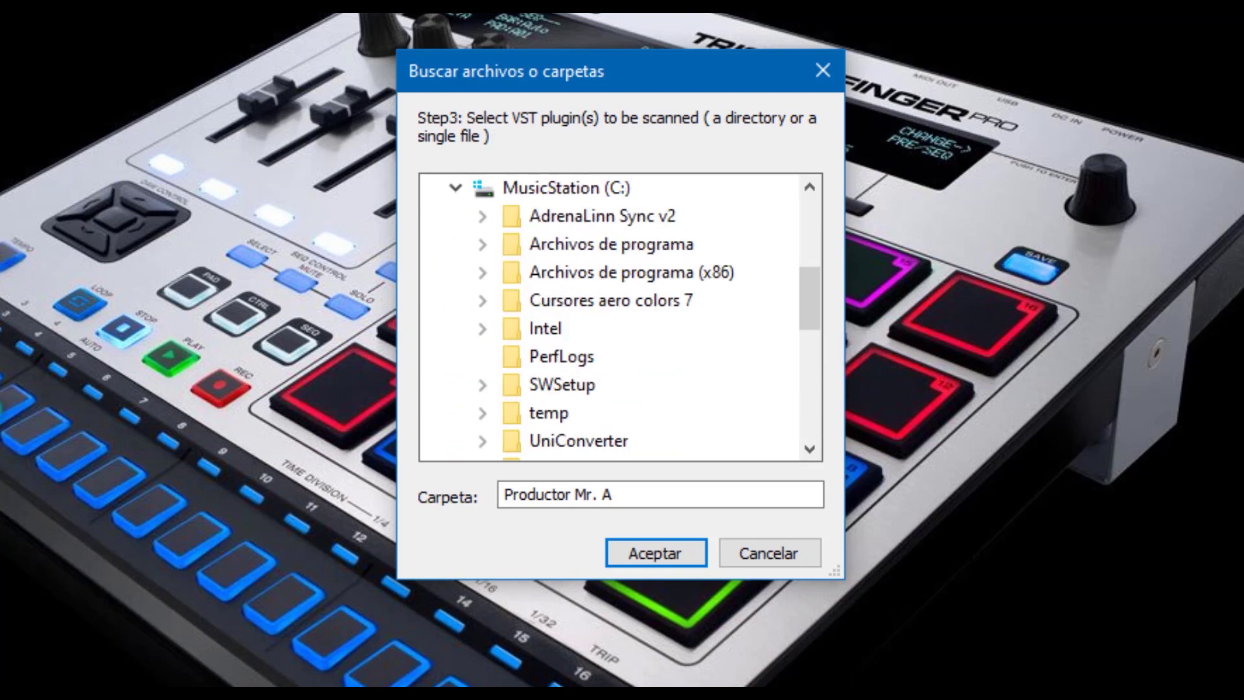
pyautogui.scroll(-5, 547, 336)
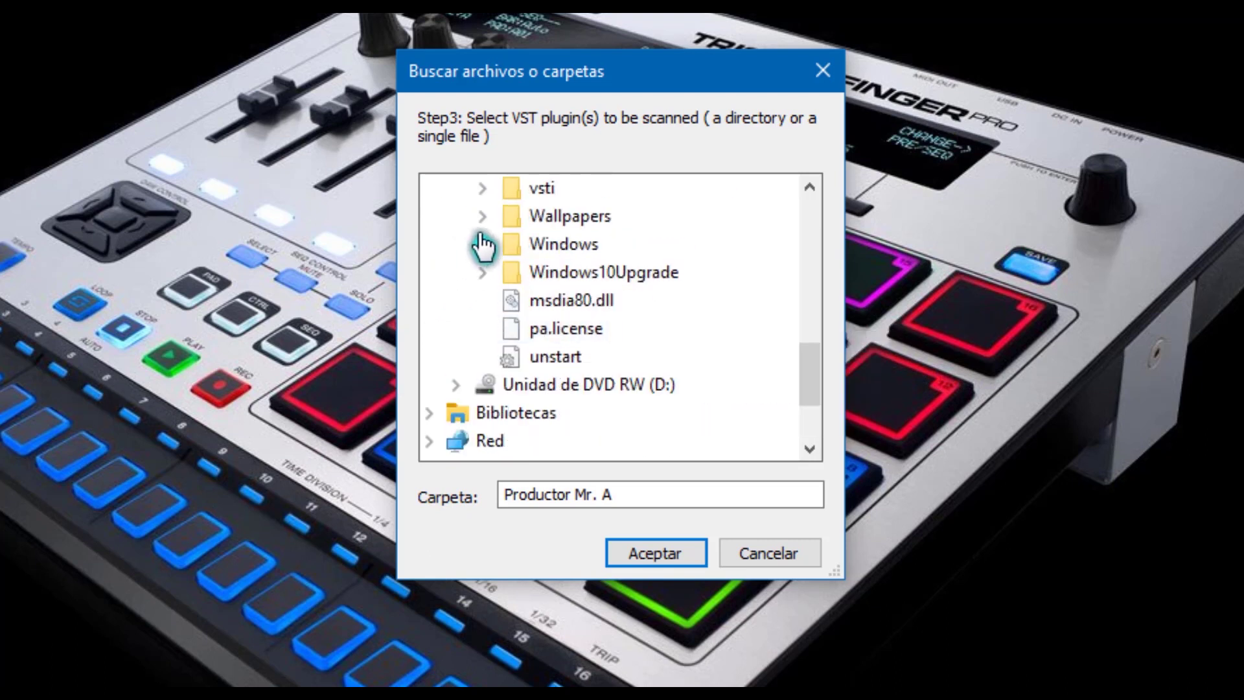
pyautogui.click(482, 188)
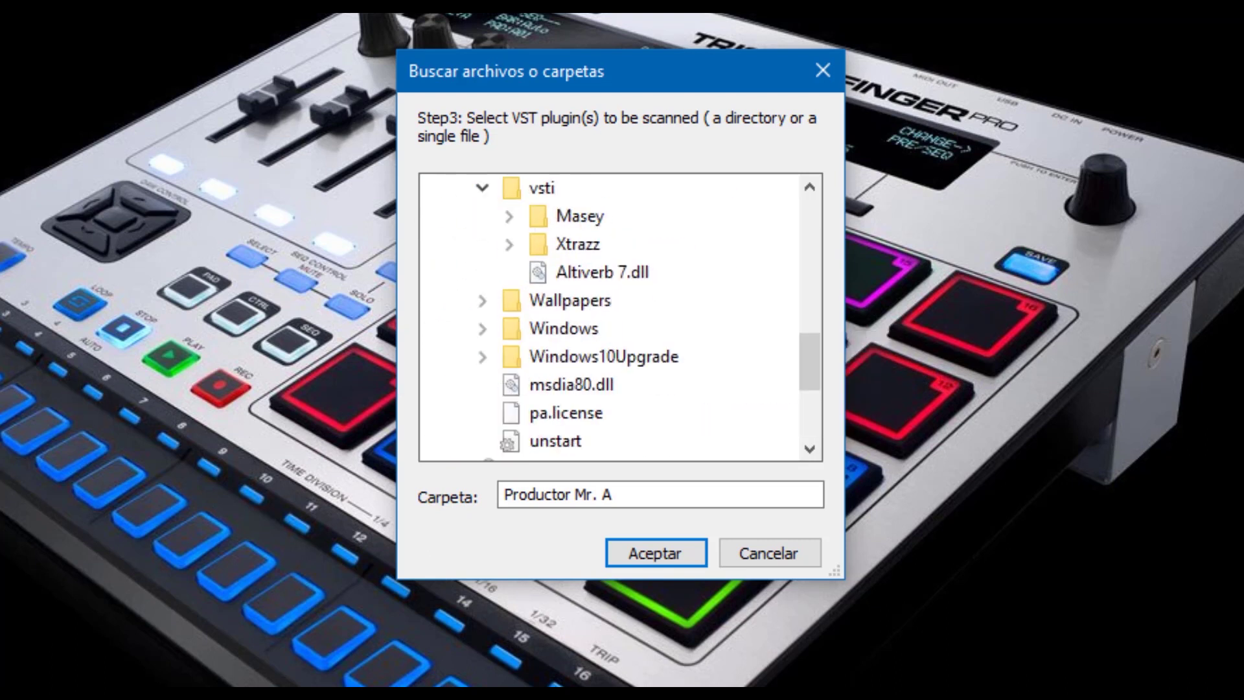
pyautogui.click(510, 218)
pyautogui.click(566, 223)
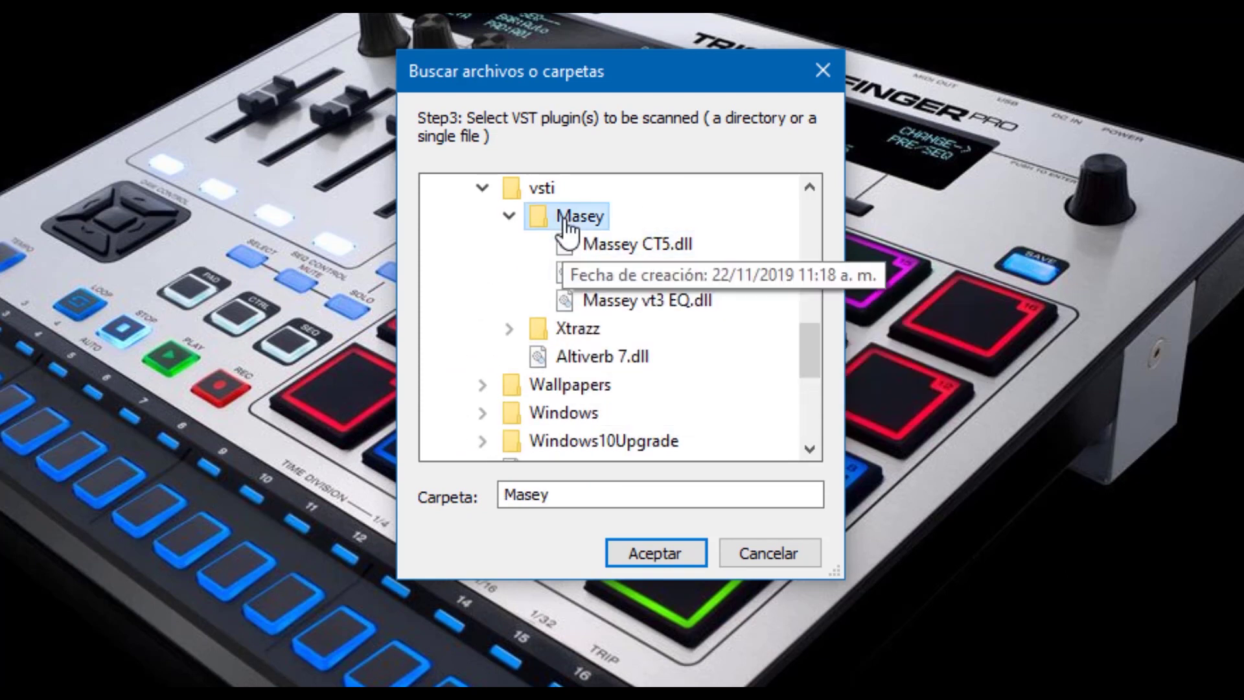
pyautogui.click(667, 558)
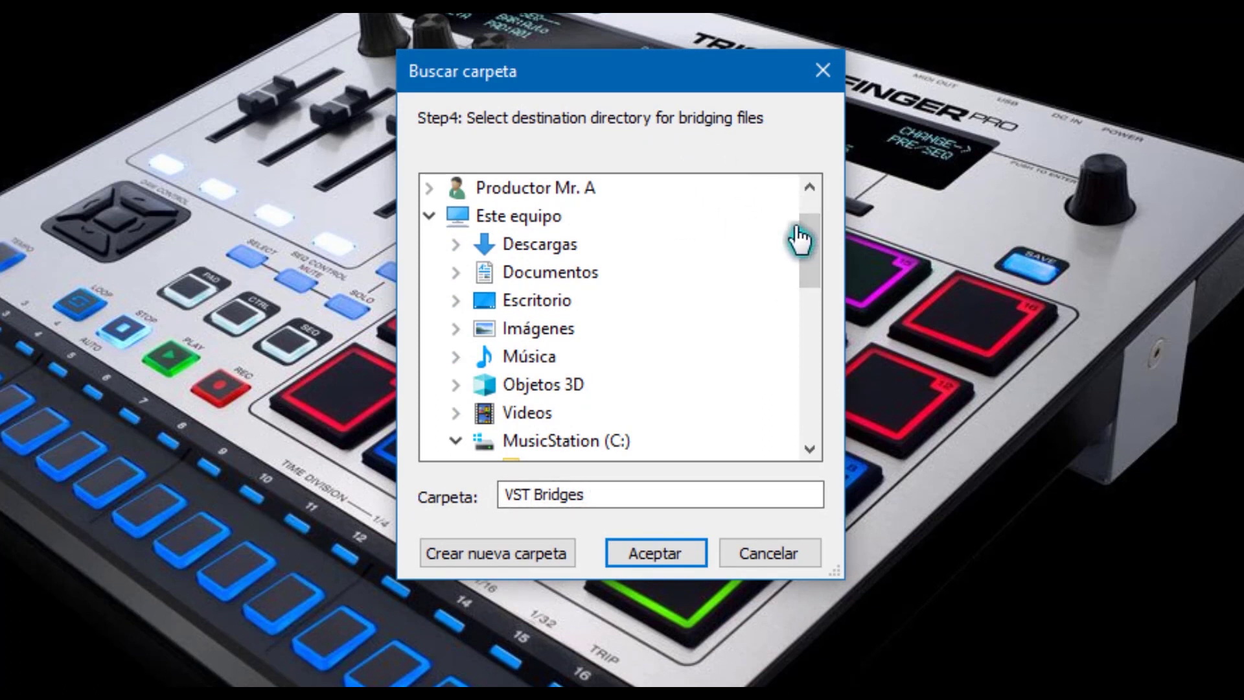
# - Select the VST Bridges folder on MusicStation (C:) as the destination directory for the bridging files
pyautogui.moveTo(806, 259); pyautogui.dragTo(829, 389)
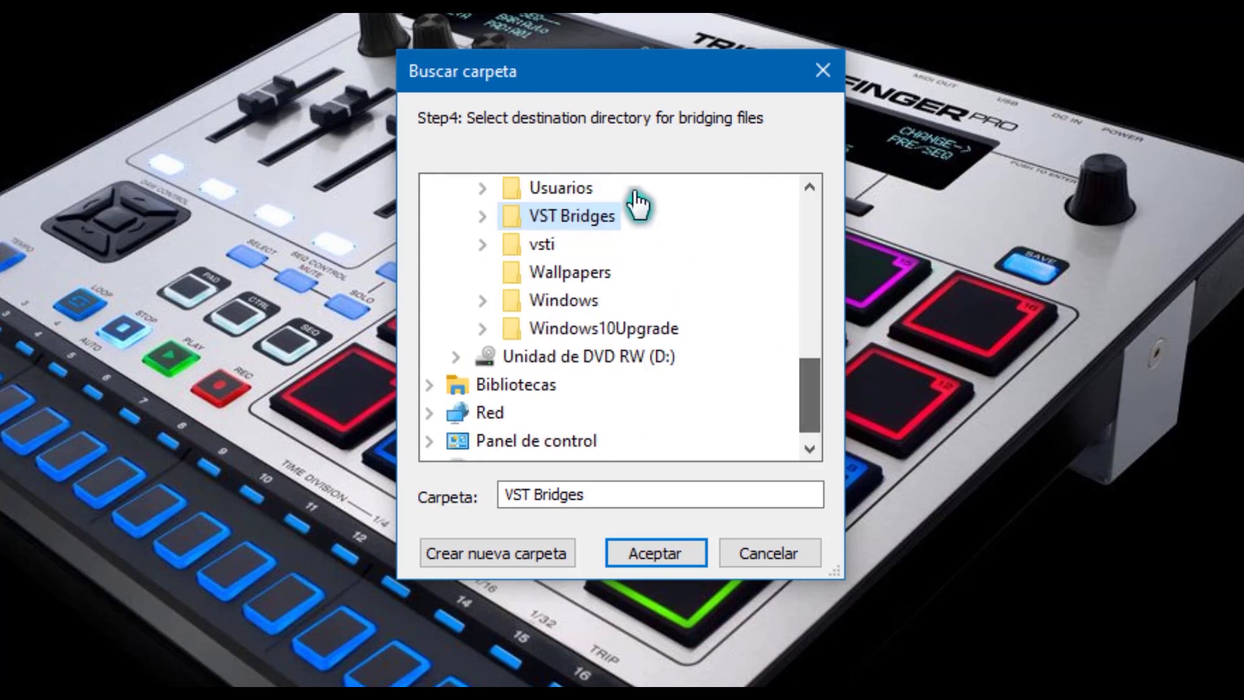
pyautogui.click(583, 220)
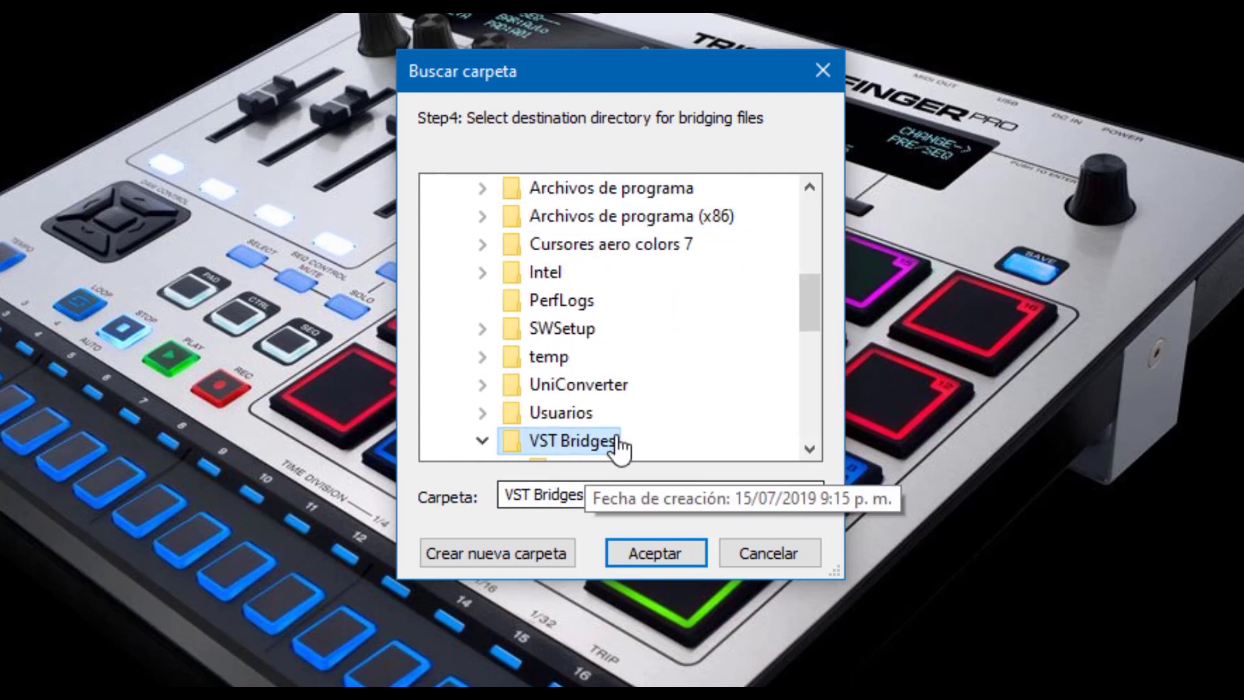
# - Open the VST Bridges folder on MusicStation (C:) in File Explorer and display its contents as large icons
pyautogui.press('super')
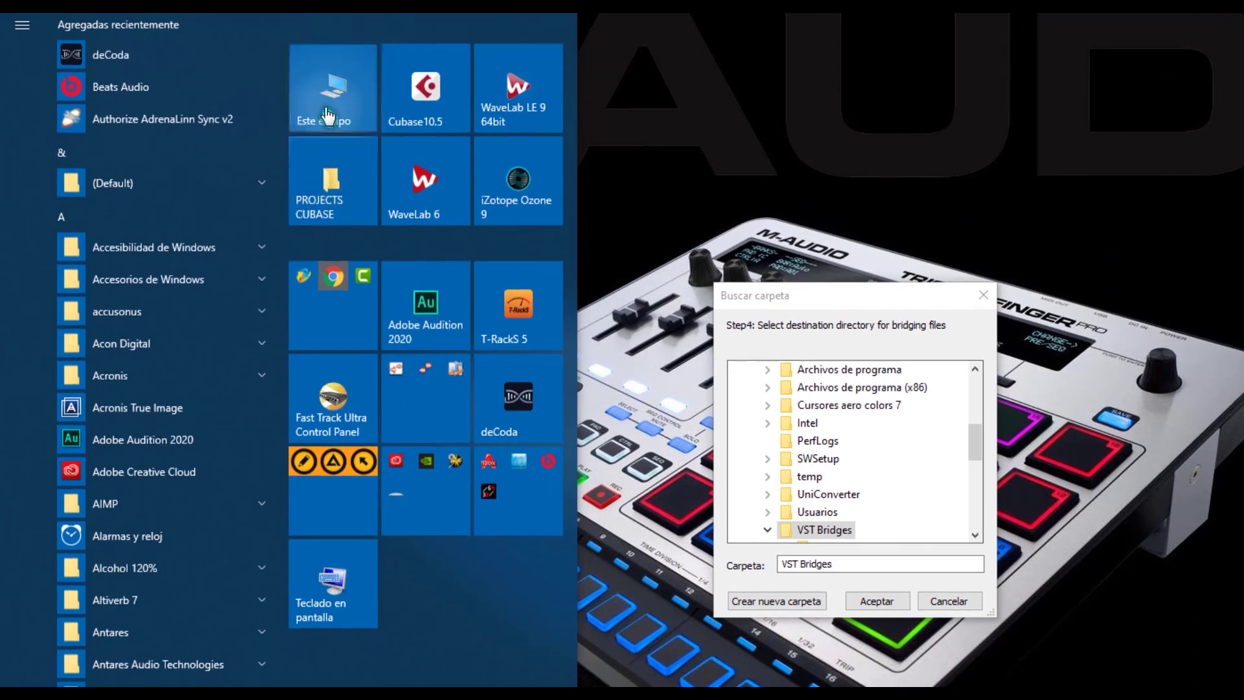
pyautogui.click(327, 108)
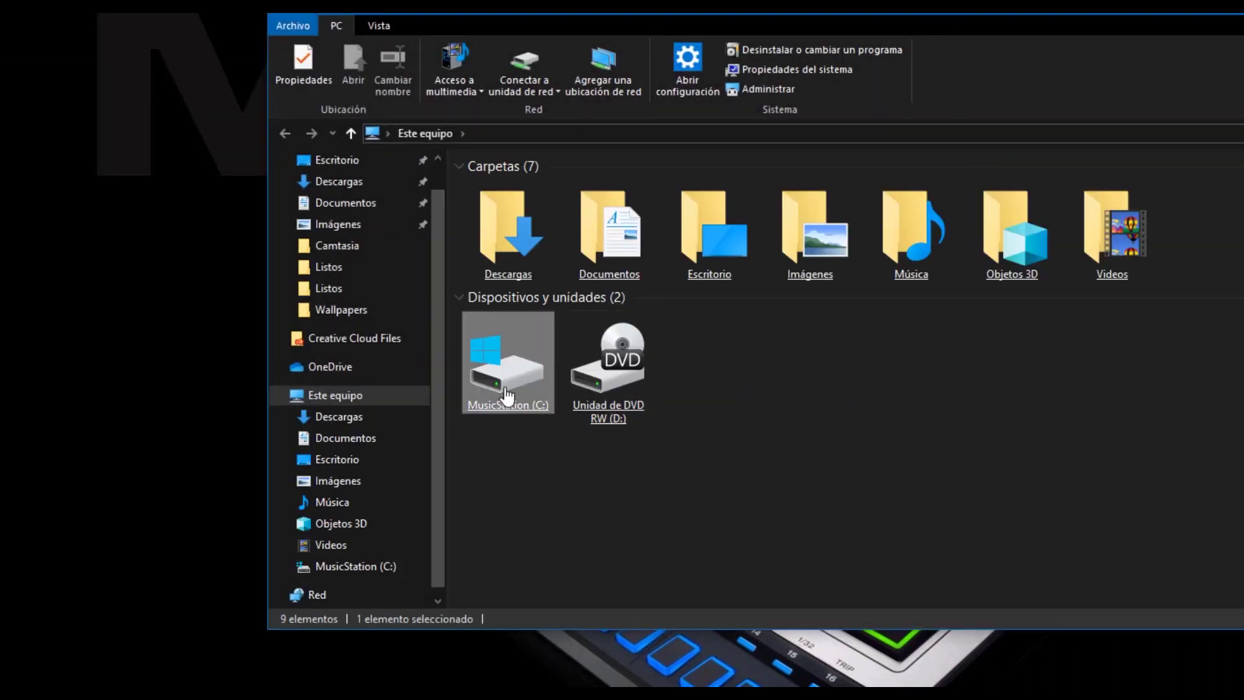
pyautogui.doubleClick(508, 391)
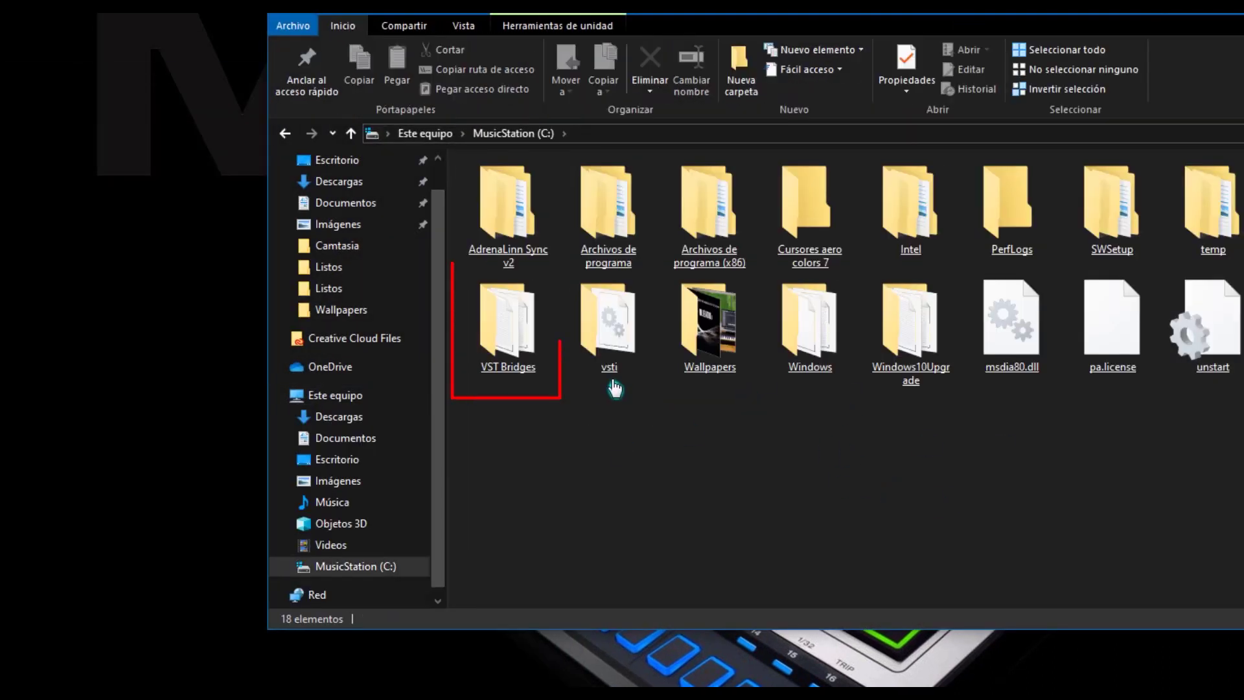
pyautogui.doubleClick(500, 350)
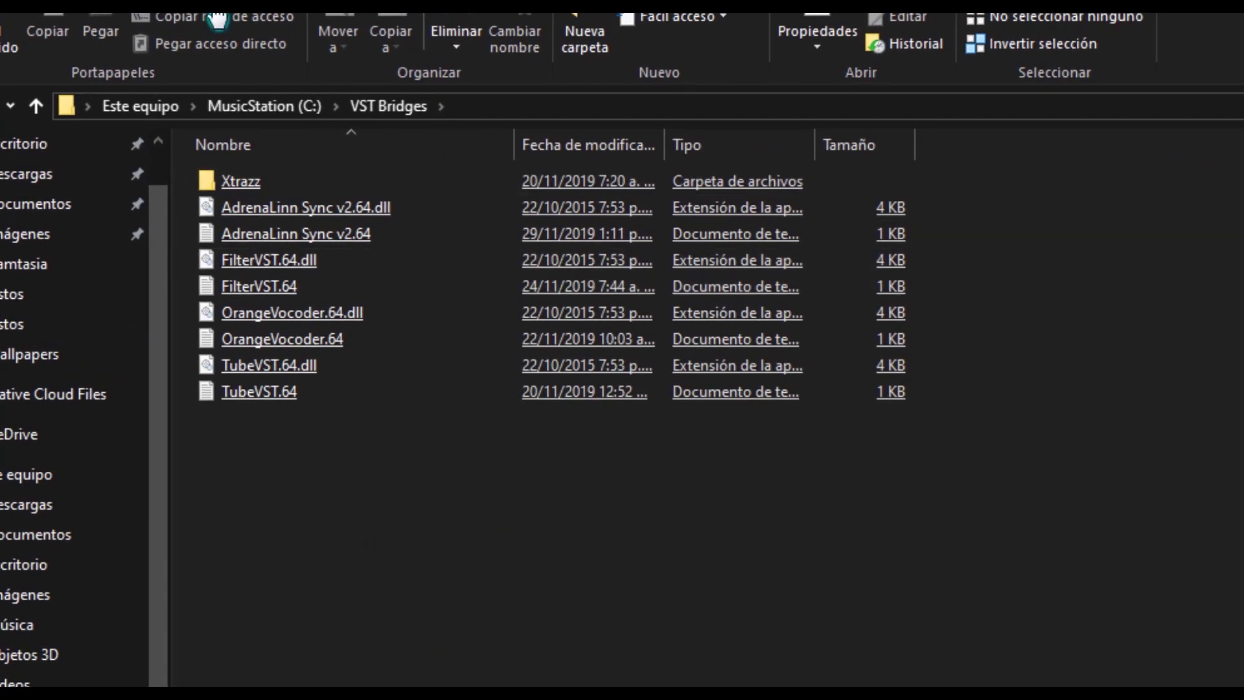
pyautogui.click(171, 2)
pyautogui.click(424, 4)
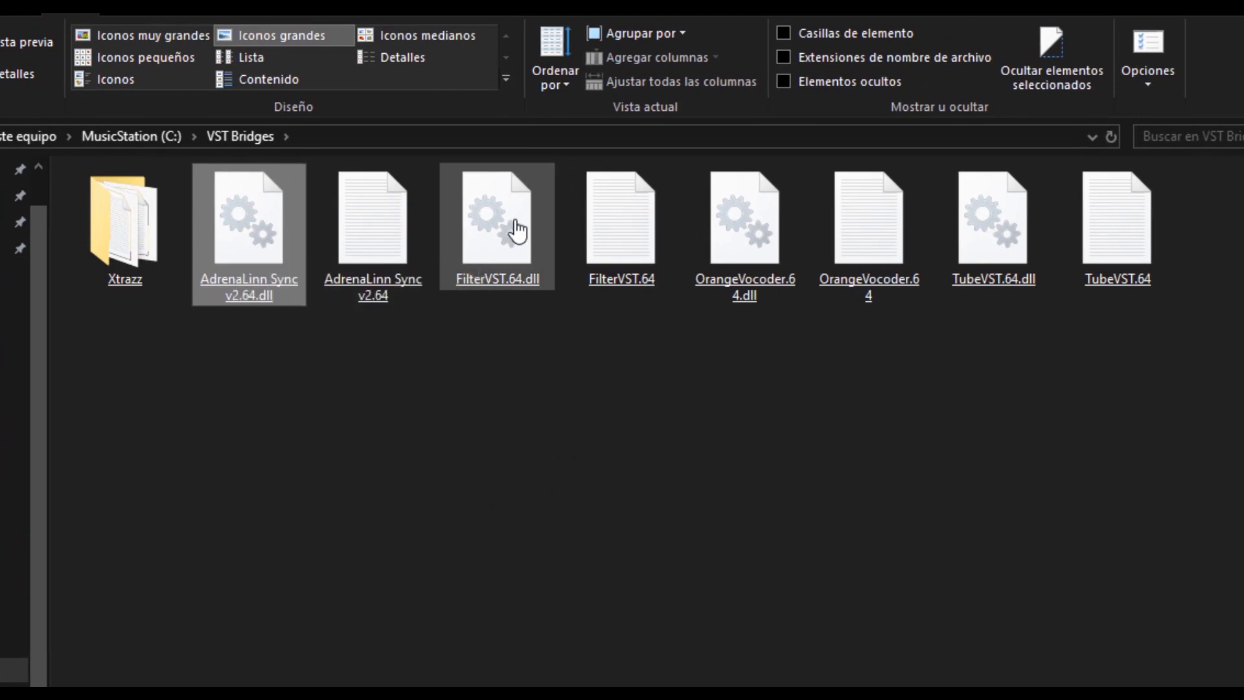
# - Examine the existing bridged .64.dll files in VST Bridges and in its Xtrazz subfolder
pyautogui.click(510, 201)
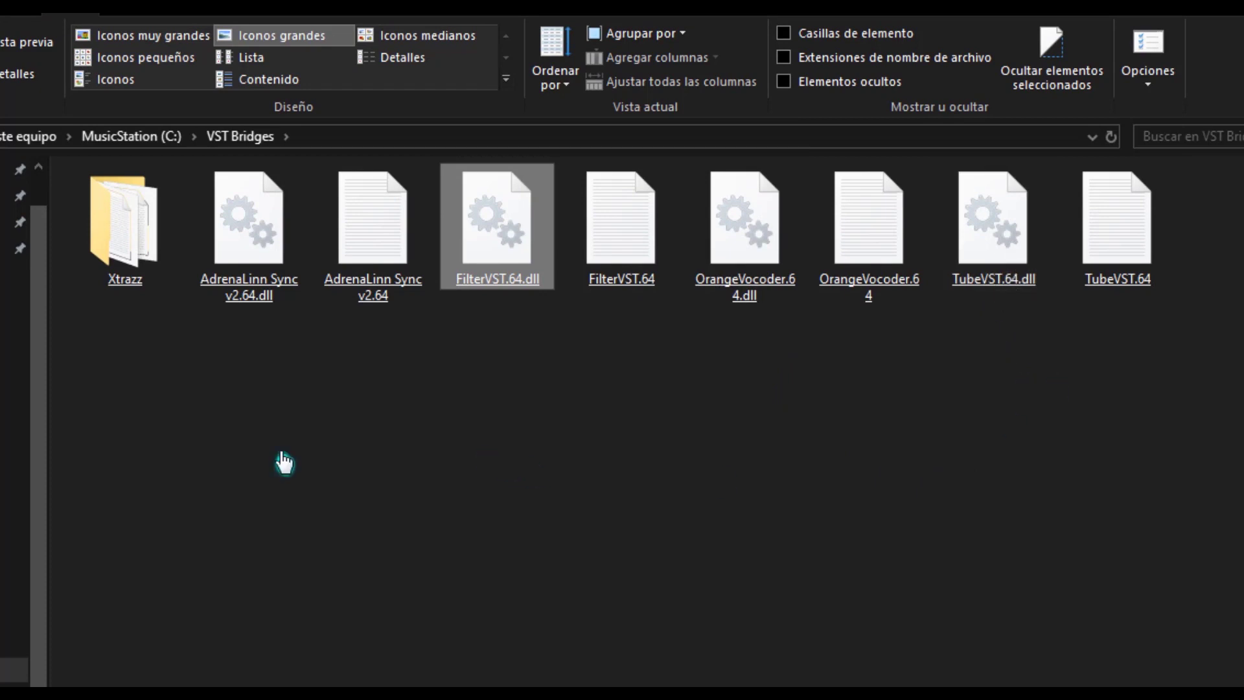
pyautogui.click(125, 282)
pyautogui.press('Return')
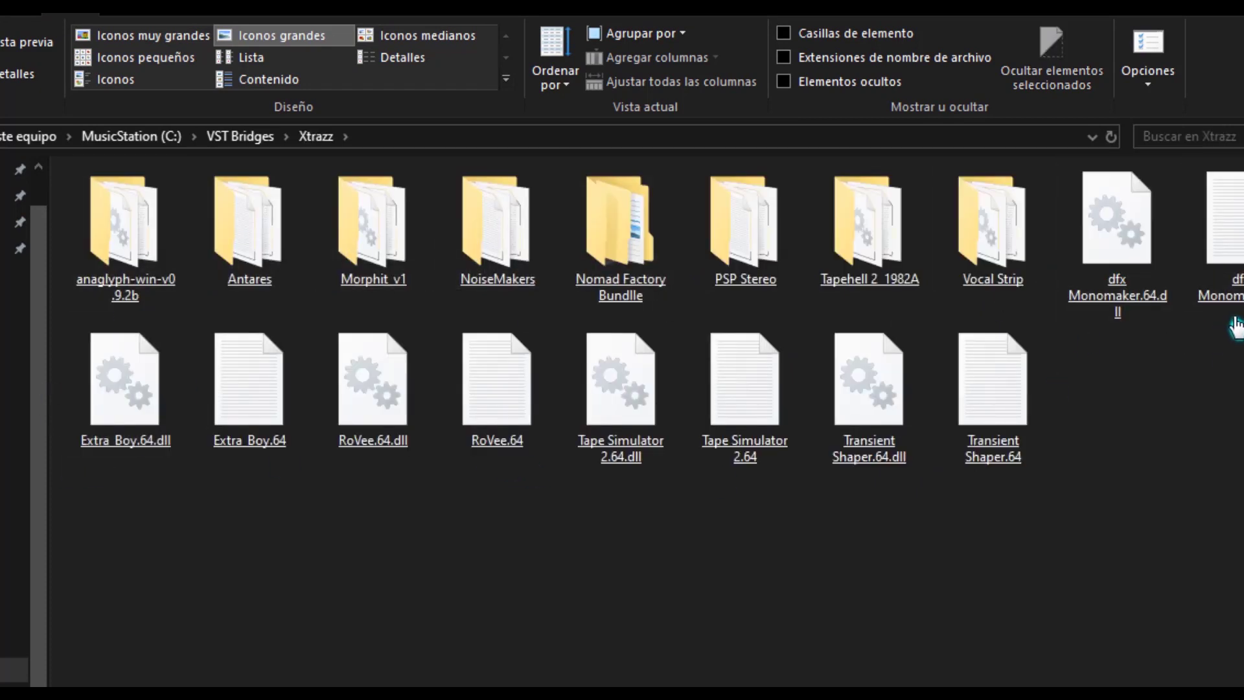
pyautogui.click(1141, 241)
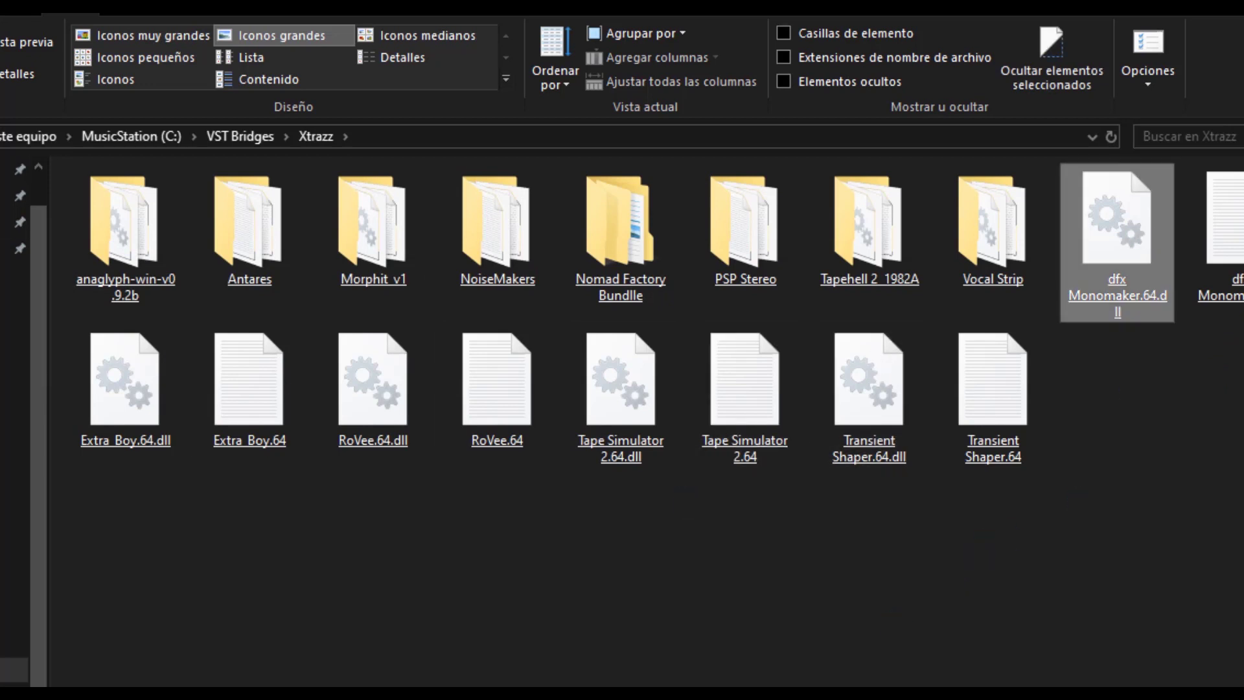
pyautogui.press('BackSpace')
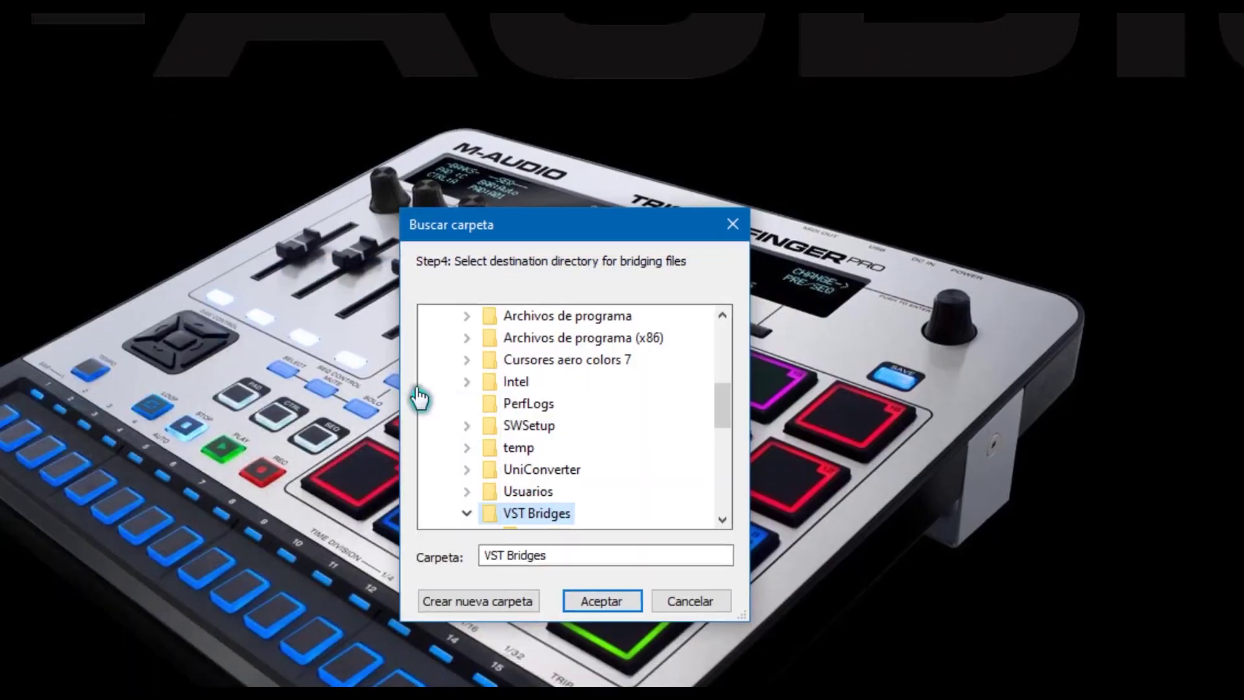
# - Accept VST Bridges as the destination and bridge the plugins, declining the newer Massey demo version
pyautogui.moveTo(541, 224); pyautogui.dragTo(543, 175)
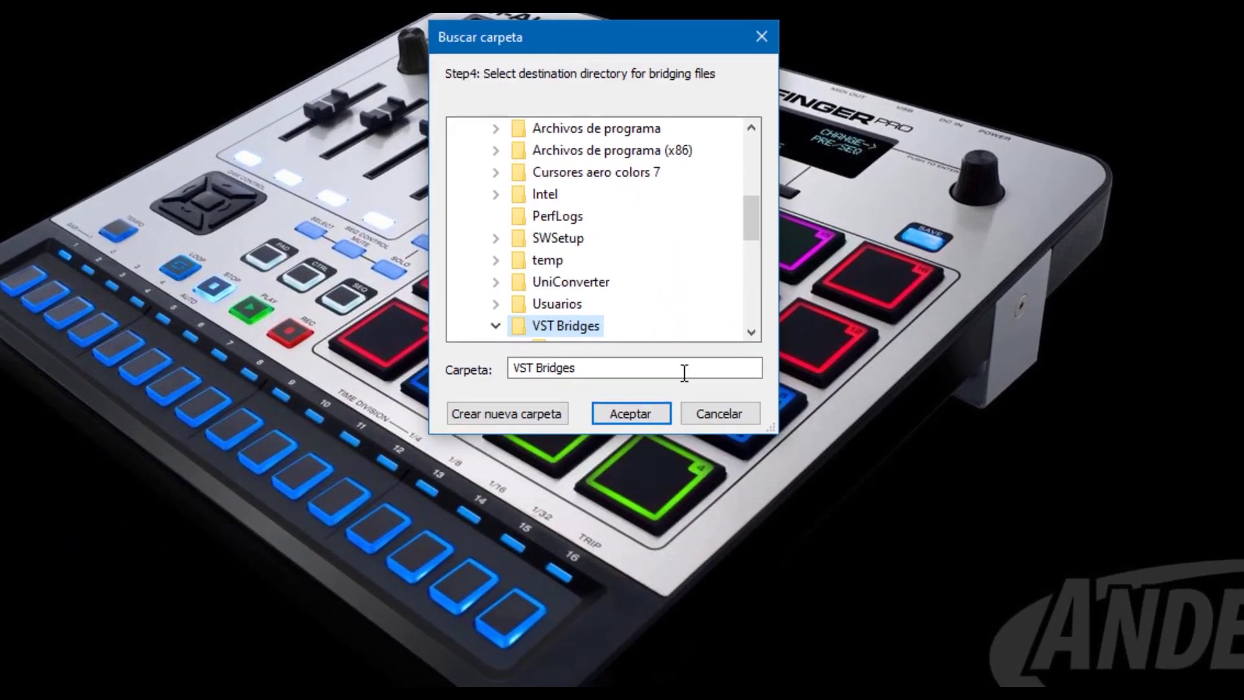
pyautogui.click(647, 414)
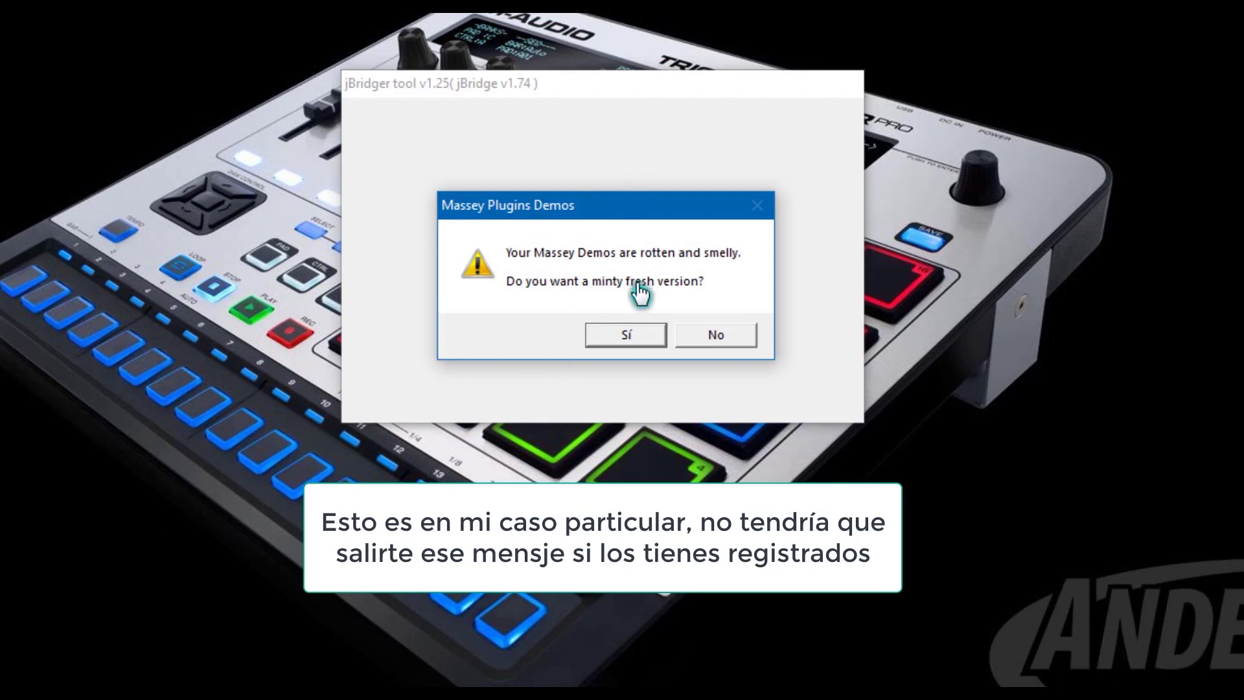
pyautogui.click(723, 338)
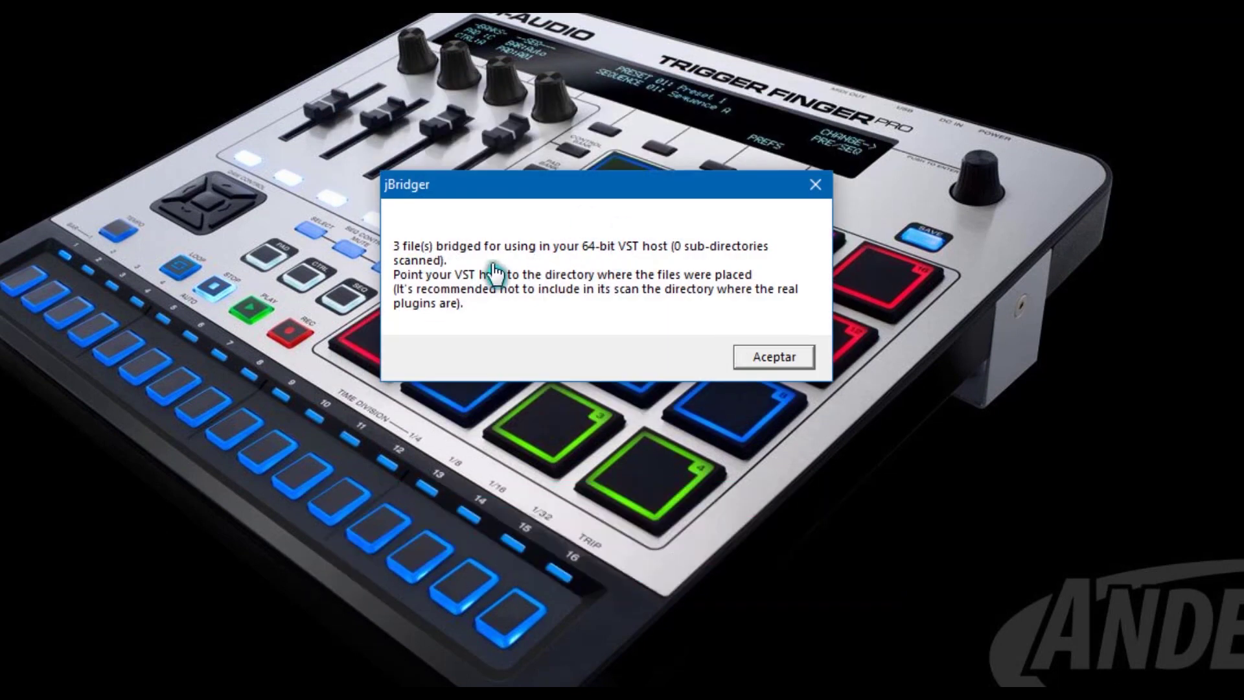
pyautogui.click(797, 360)
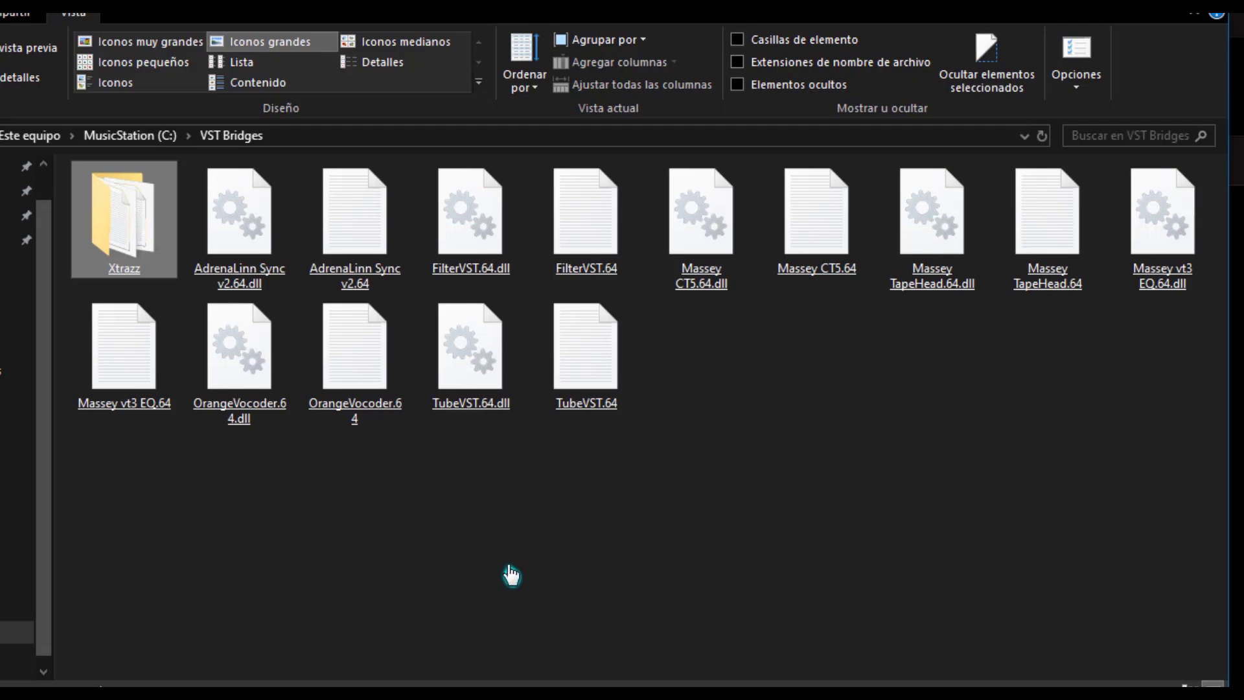
# - Refresh the VST Bridges folder in File Explorer and check the newly bridged Massey files
pyautogui.rightClick(889, 410)
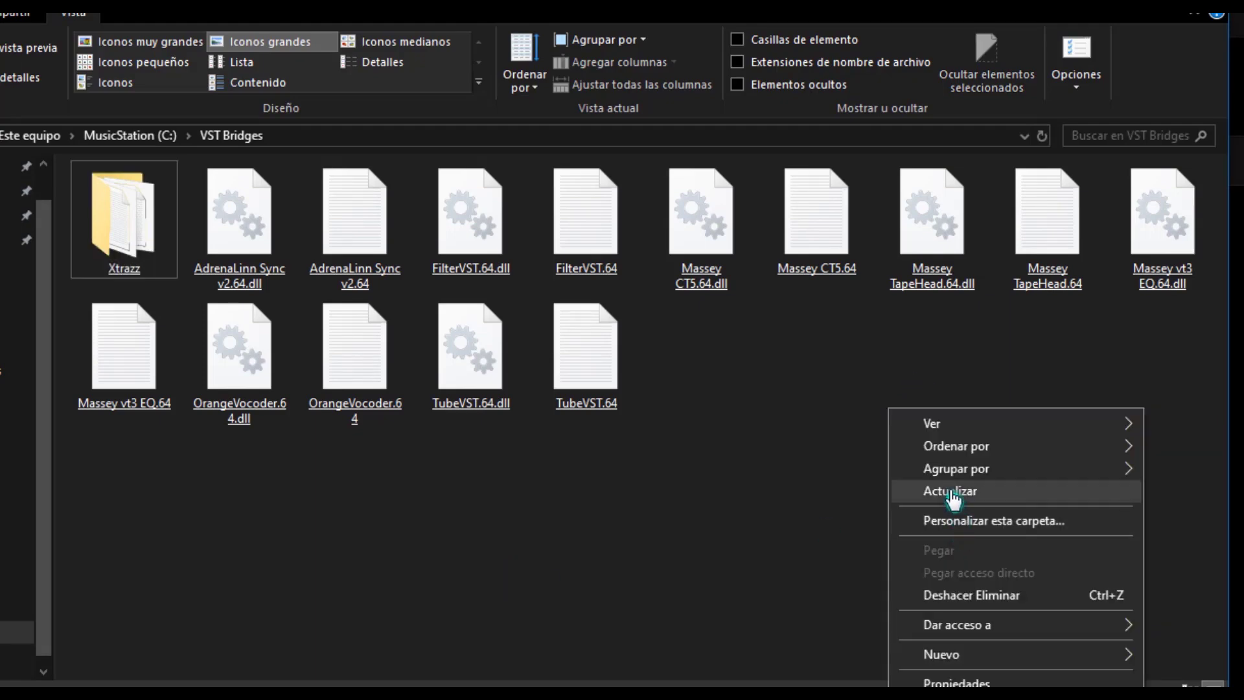
pyautogui.click(952, 490)
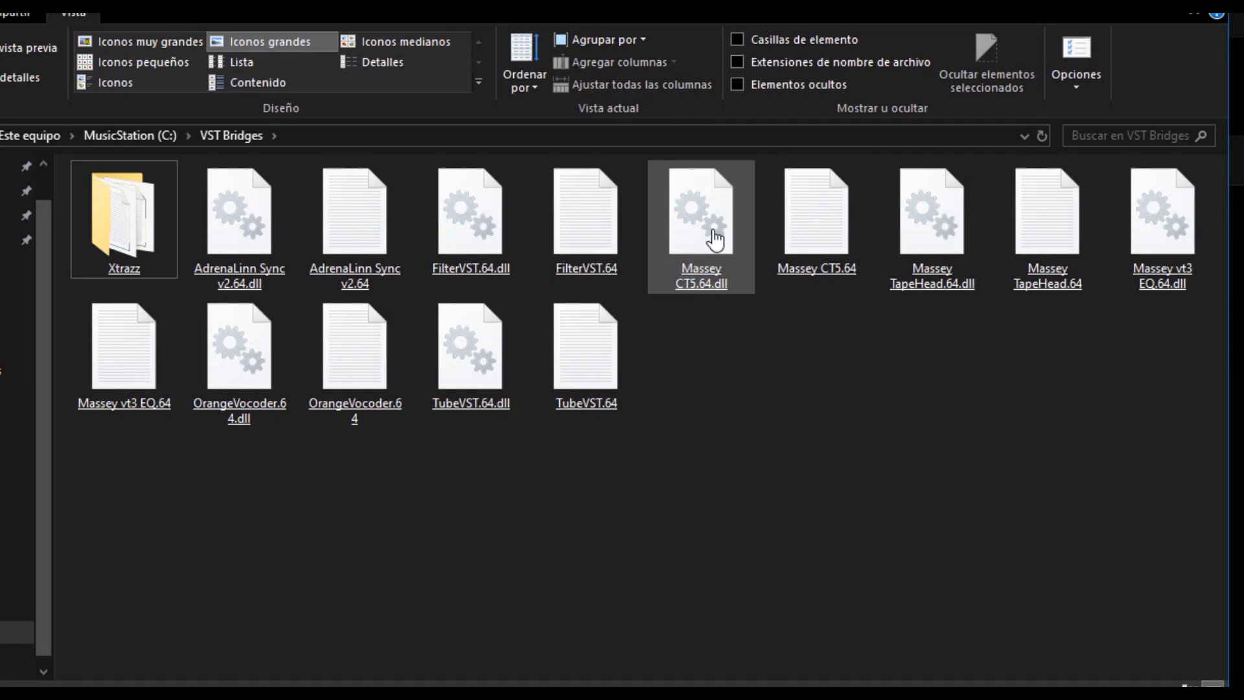
pyautogui.click(829, 272)
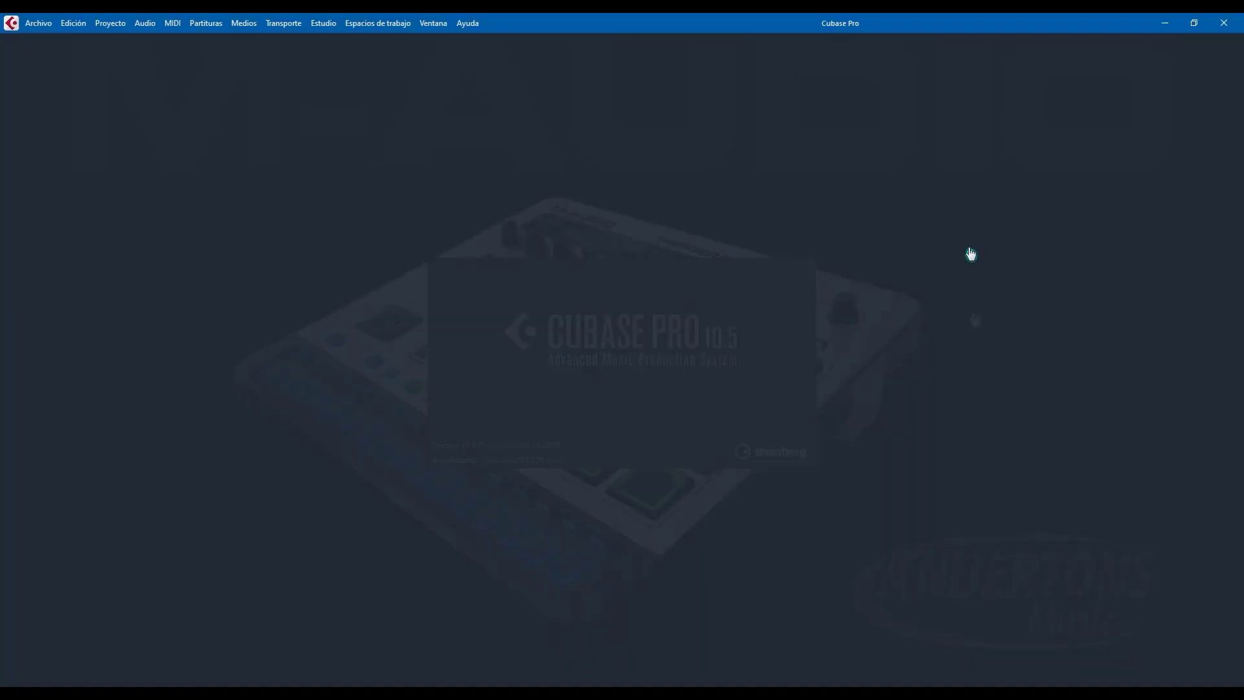
# - In Cubase Pro, open the MixConsole window and move it to the middle of the workspace
pyautogui.click(330, 25)
pyautogui.click(391, 60)
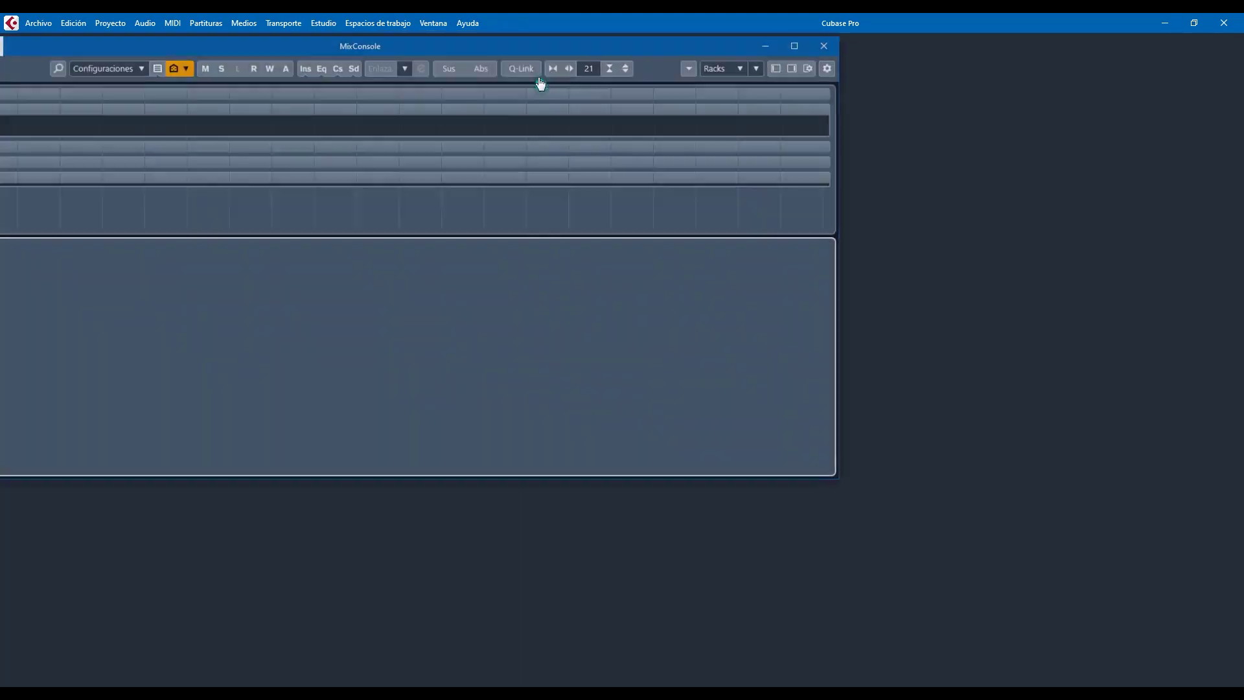
pyautogui.moveTo(508, 49)
pyautogui.mouseDown()
pyautogui.moveTo(726, 130)
pyautogui.moveTo(762, 116)
pyautogui.mouseUp()
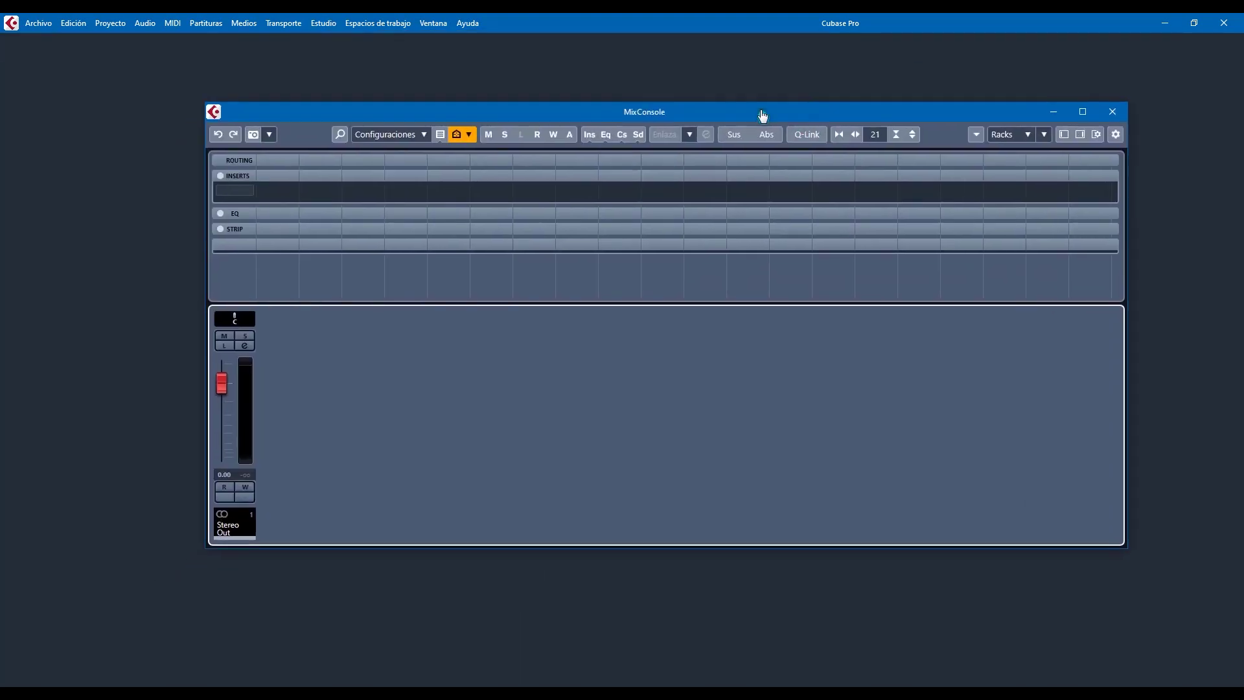
# - Open the effect list of the Stereo Out channel's first insert slot and expand Massey Plugins Inc
pyautogui.click(254, 191)
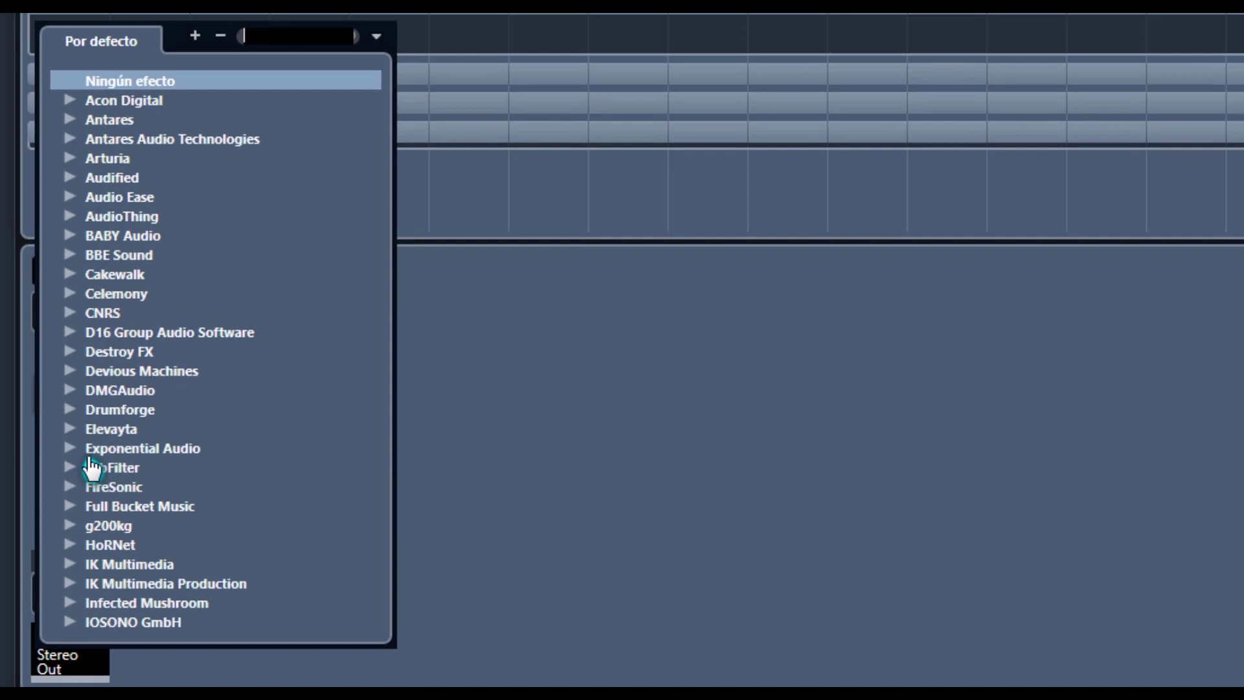
pyautogui.scroll(-4, 89, 414)
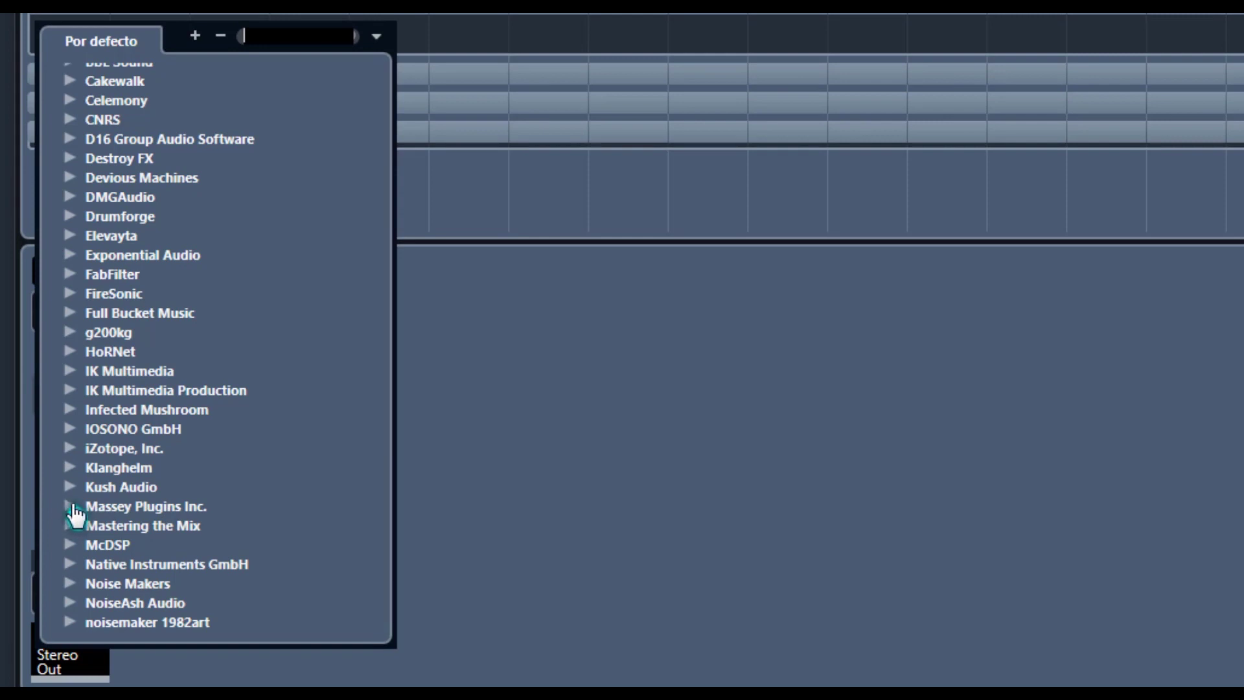
pyautogui.click(71, 507)
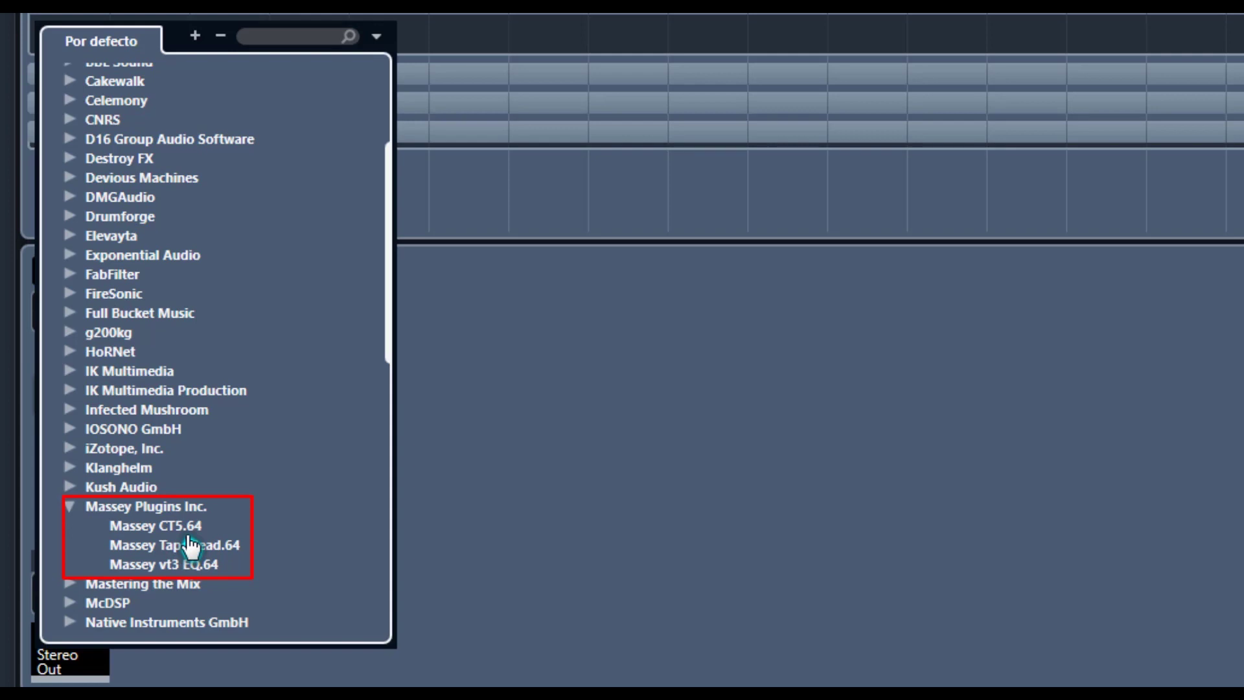
# - Look through the Kush Audio and Klanghelm plugin groups, including Klanghelm's Dynamics, and collapse both again
pyautogui.click(69, 487)
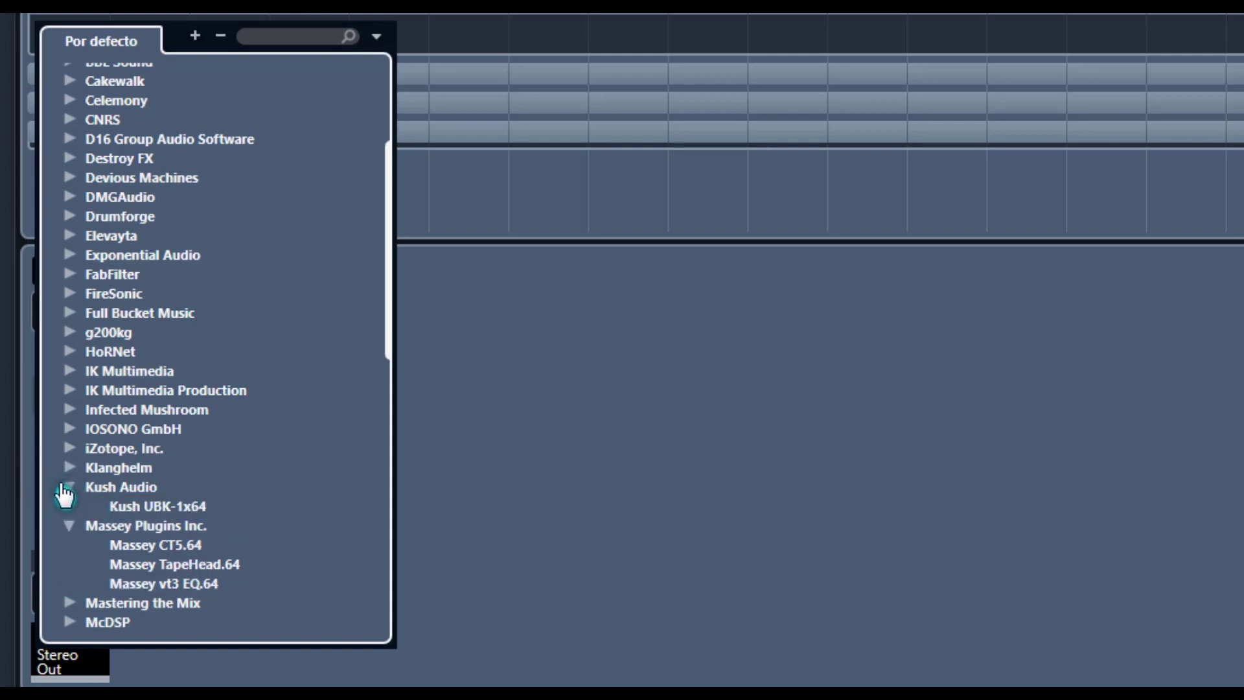
pyautogui.click(67, 489)
pyautogui.click(70, 467)
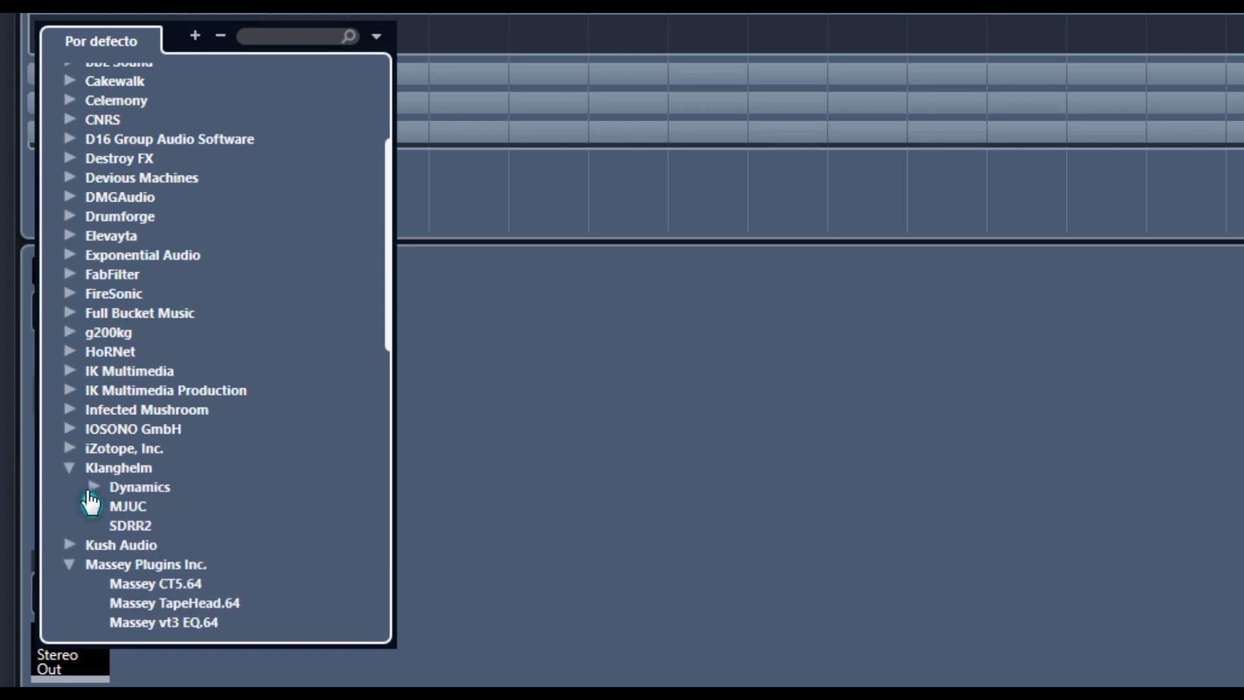
pyautogui.click(96, 489)
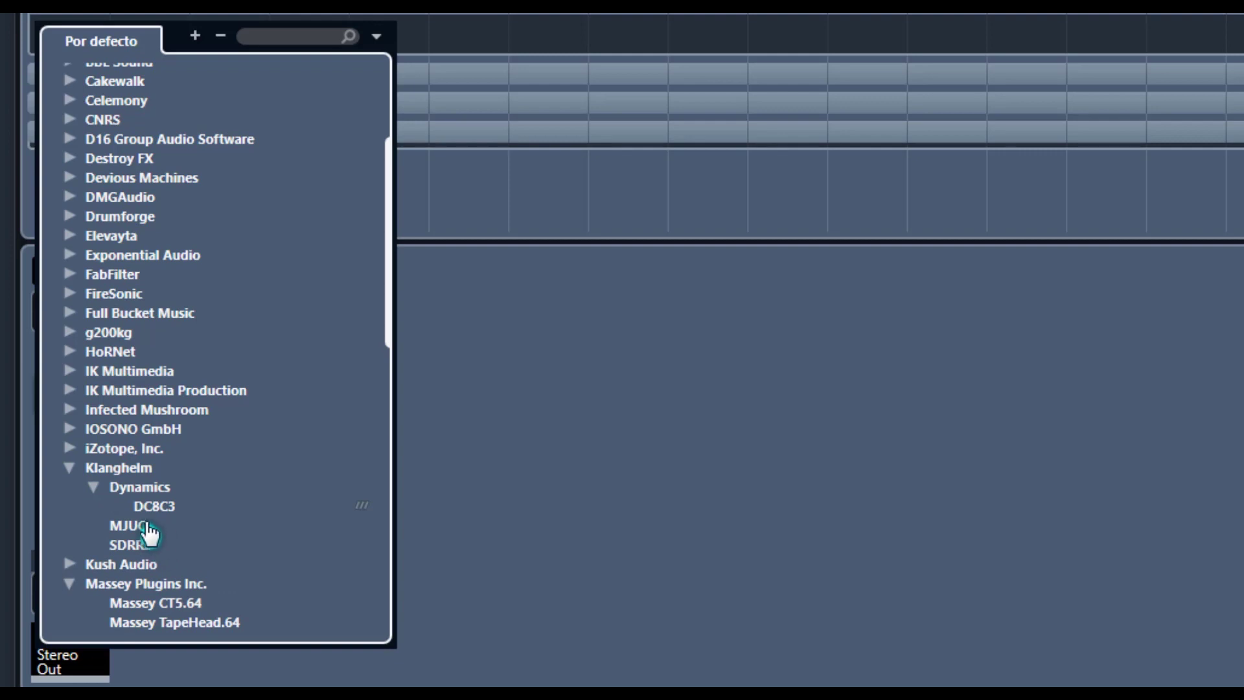
pyautogui.click(71, 469)
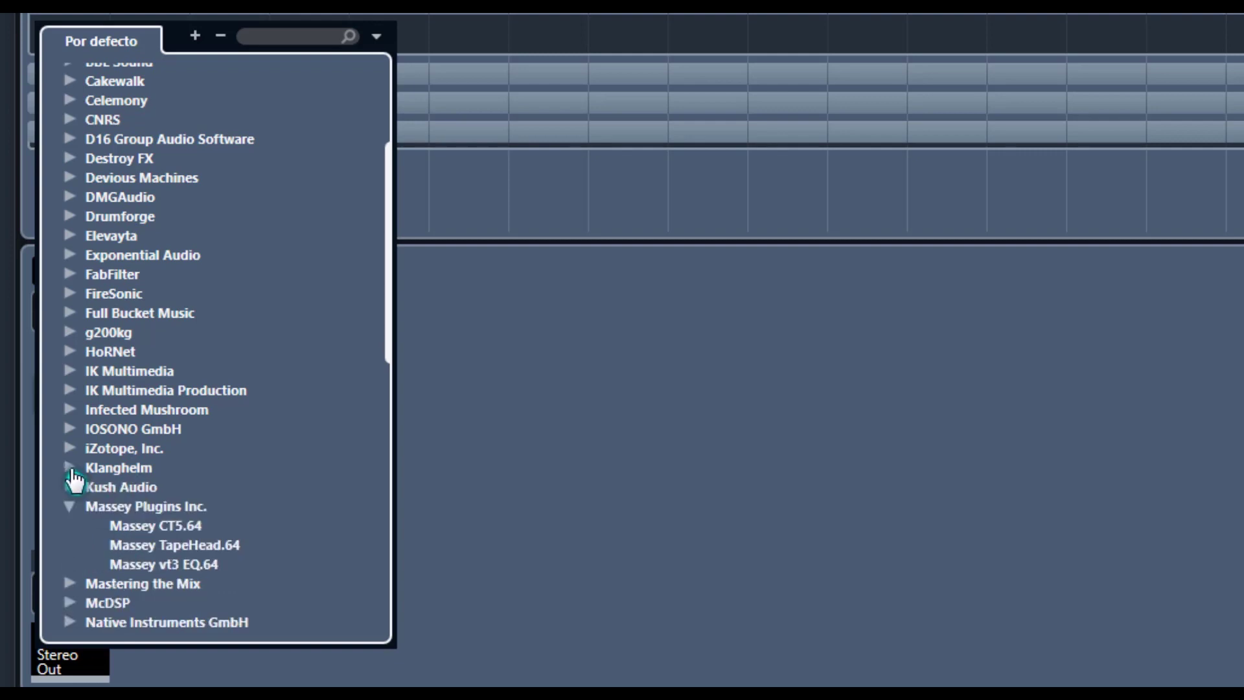
# - Look through iZotope's Distortion effects and load Massey CT5.64 into the Stereo Out channel's first insert slot
pyautogui.click(70, 448)
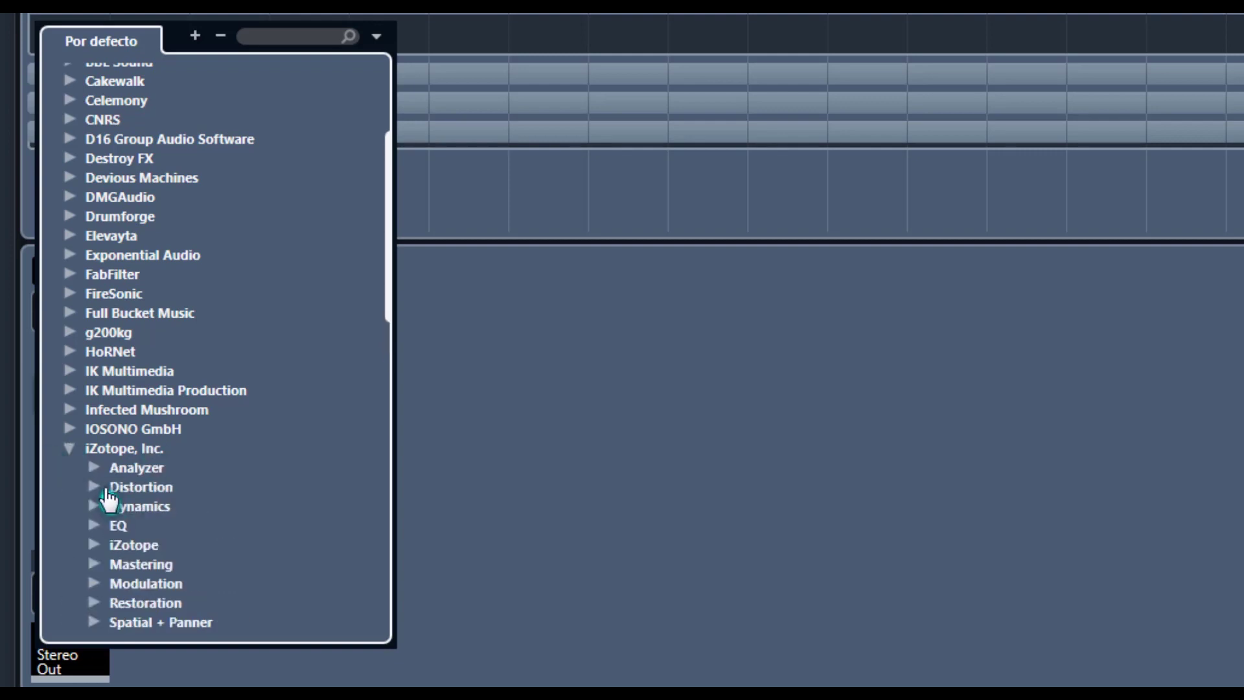
pyautogui.click(94, 487)
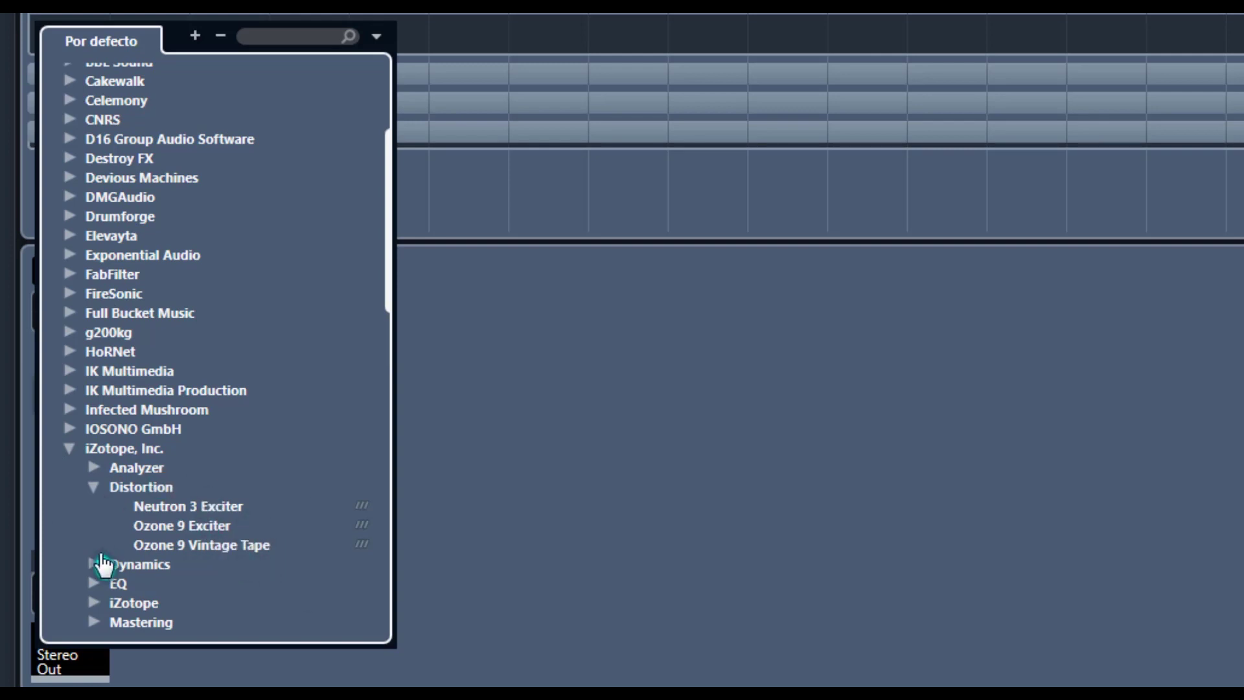
pyautogui.scroll(-6, 103, 564)
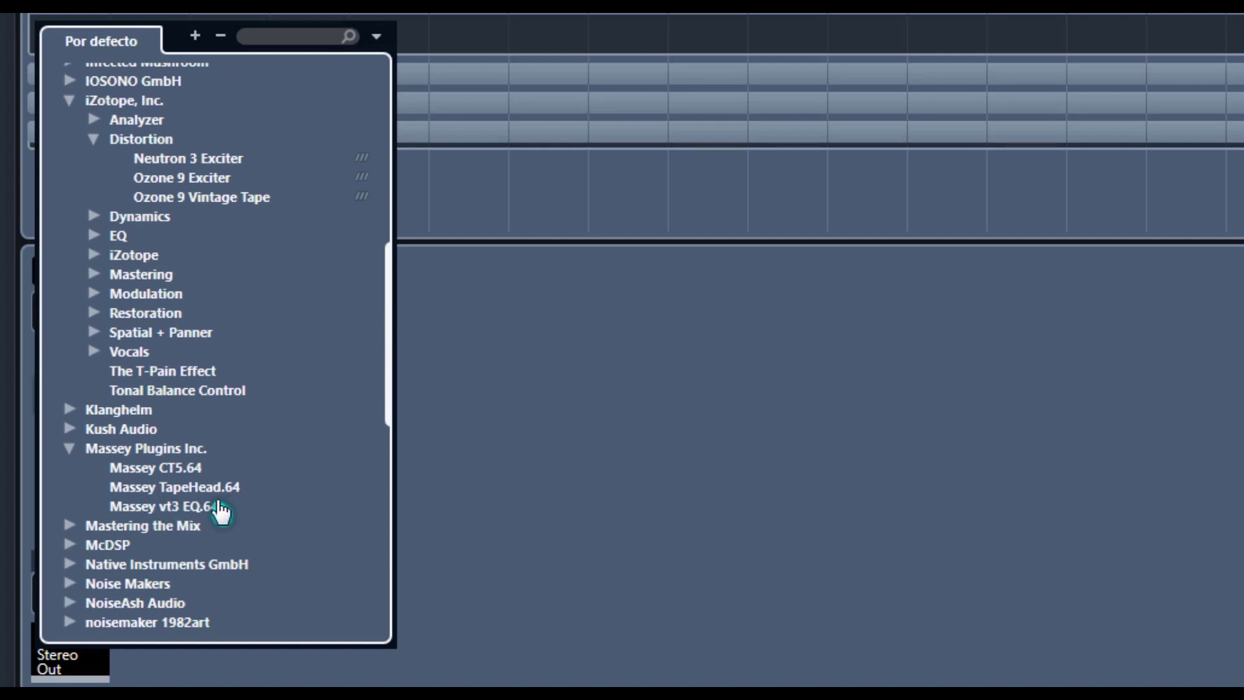
pyautogui.click(176, 468)
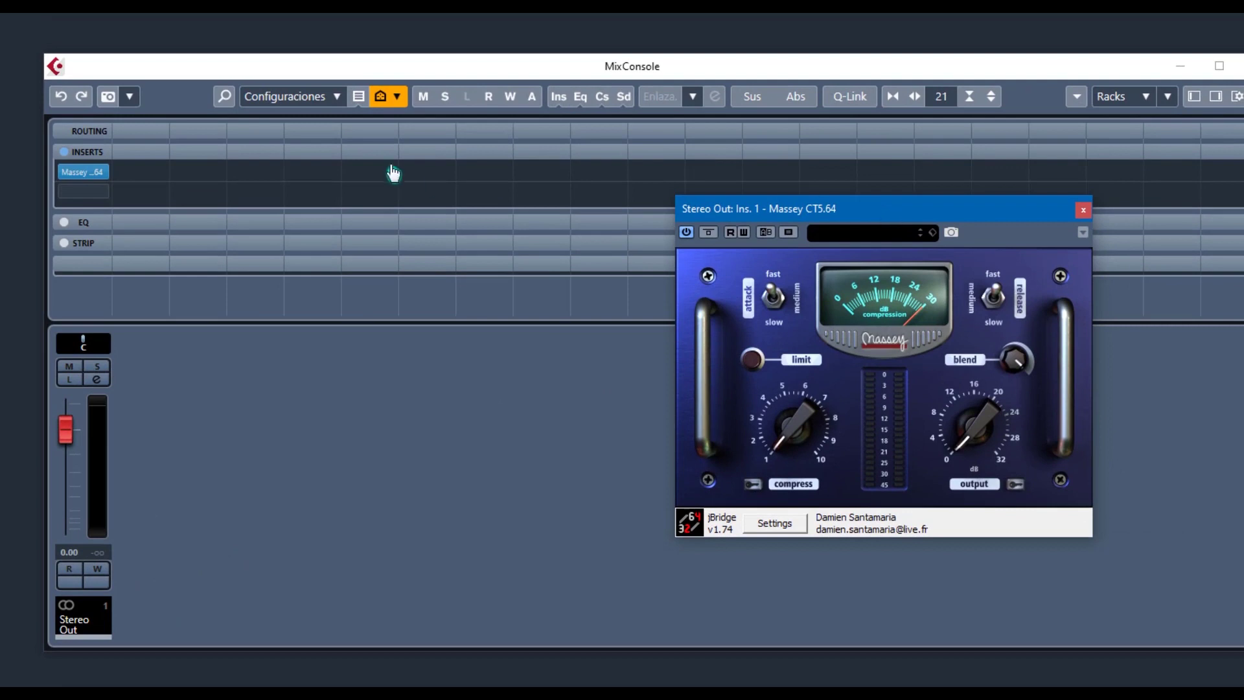
# - Load Massey TapeHead.64 into the Stereo Out's second insert slot and move its window below and beside the CT5 window
pyautogui.click(81, 192)
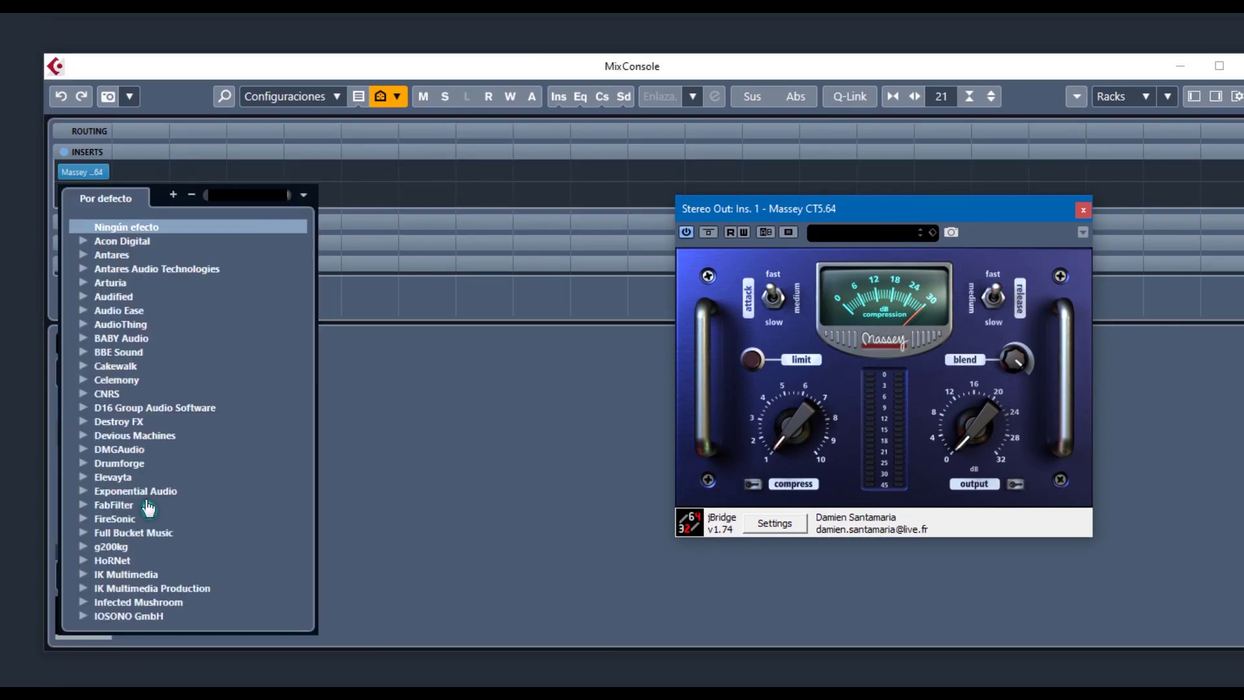
pyautogui.scroll(-6, 148, 508)
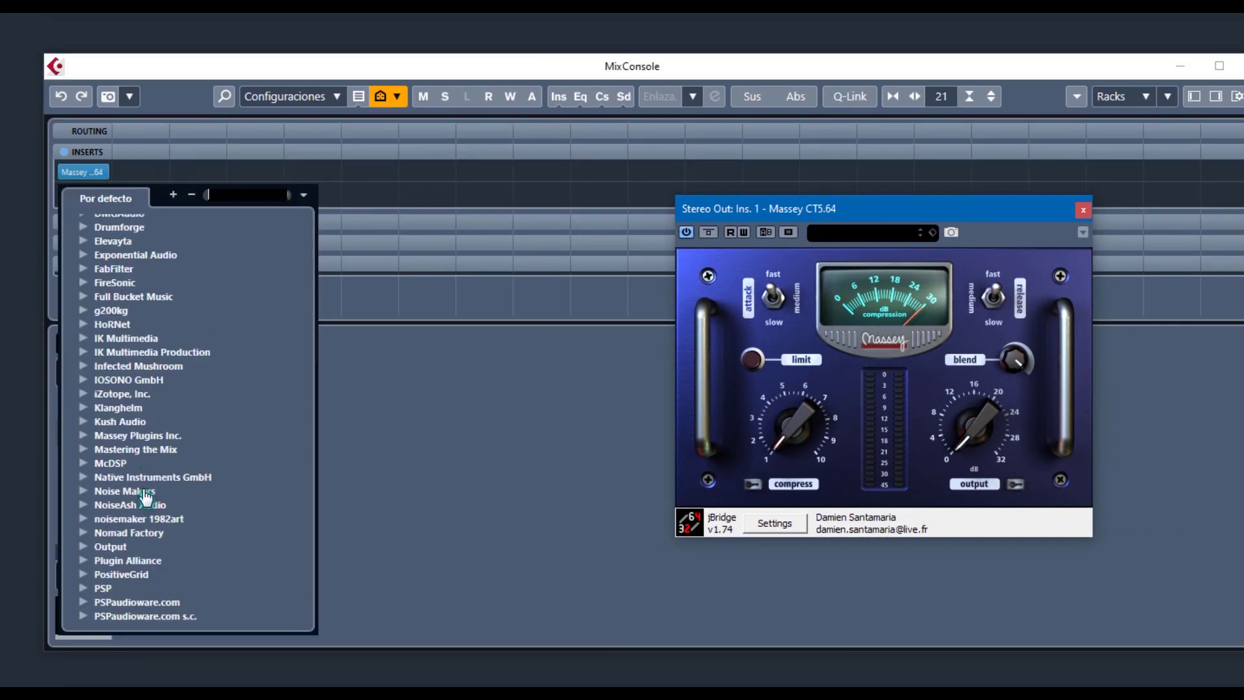
pyautogui.click(82, 436)
pyautogui.click(128, 469)
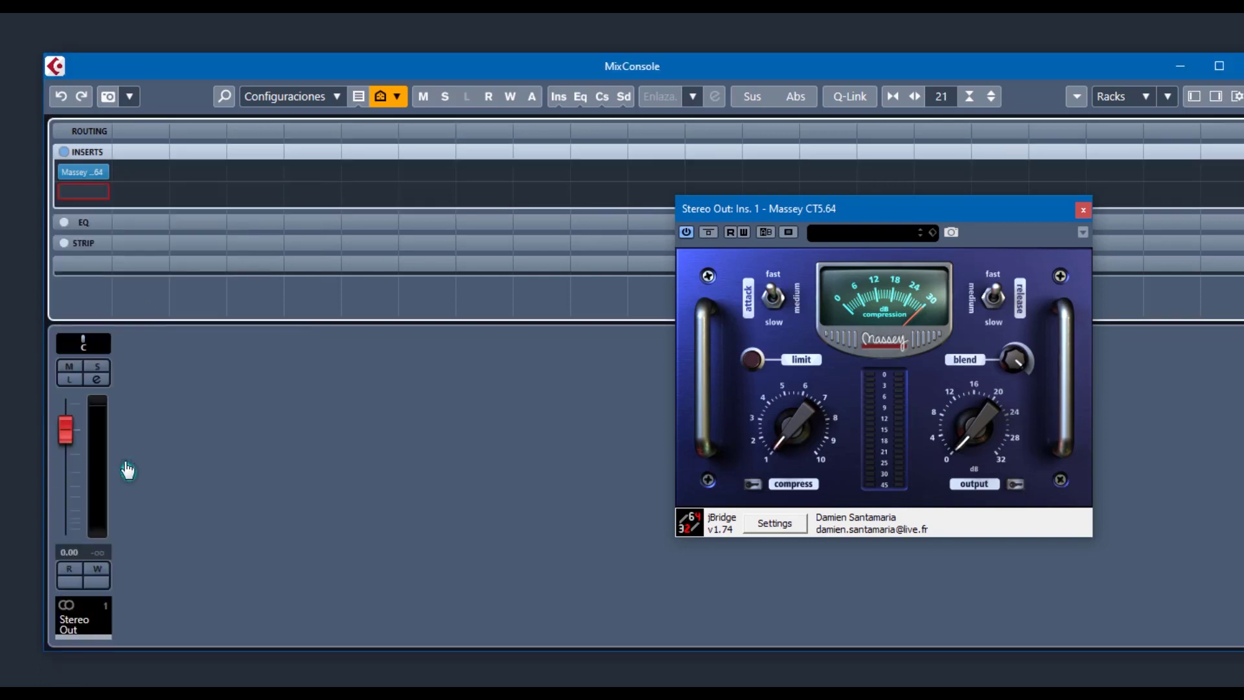
pyautogui.moveTo(613, 303); pyautogui.dragTo(459, 453)
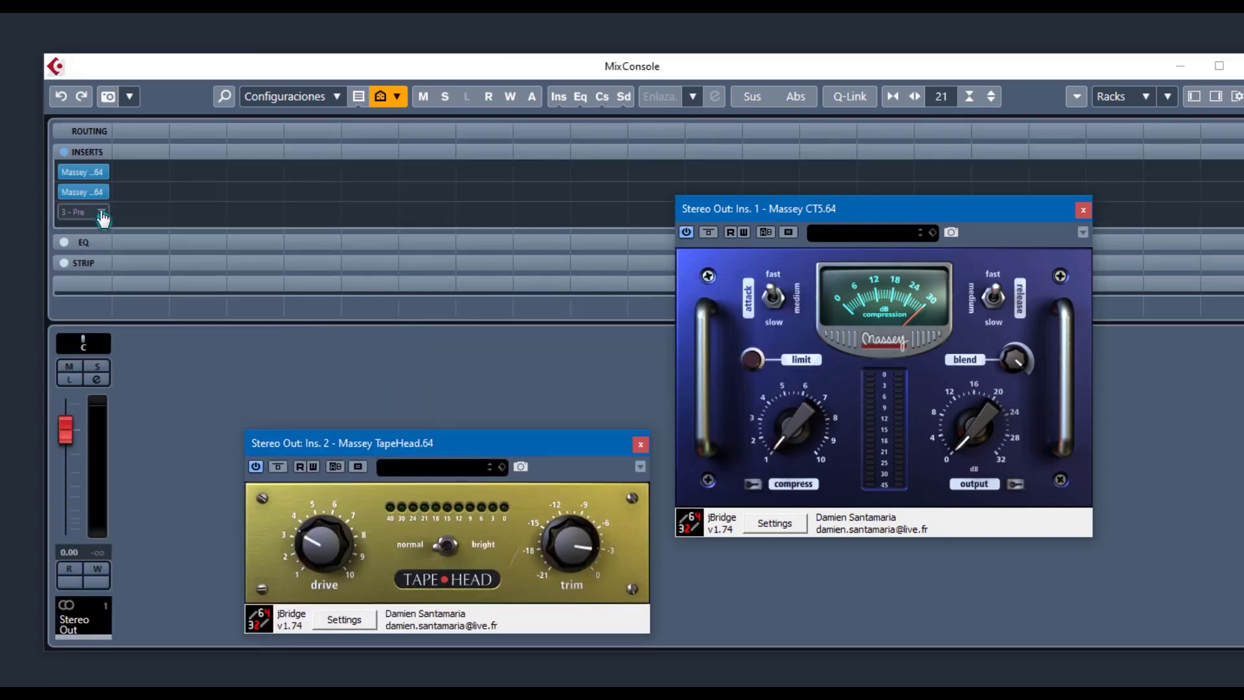
# - Load Massey vt3 EQ.64 into the Stereo Out's third insert slot and place its window above the TapeHead window
pyautogui.click(101, 213)
pyautogui.scroll(-4, 106, 484)
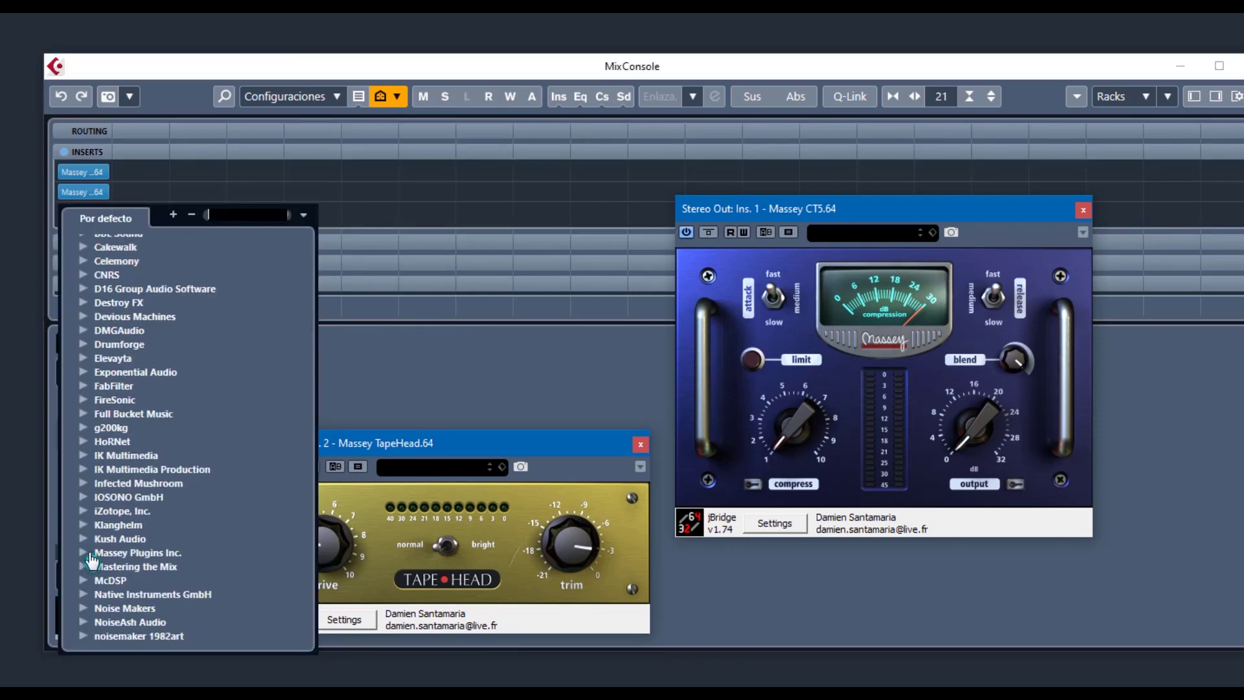
pyautogui.click(84, 553)
pyautogui.click(148, 595)
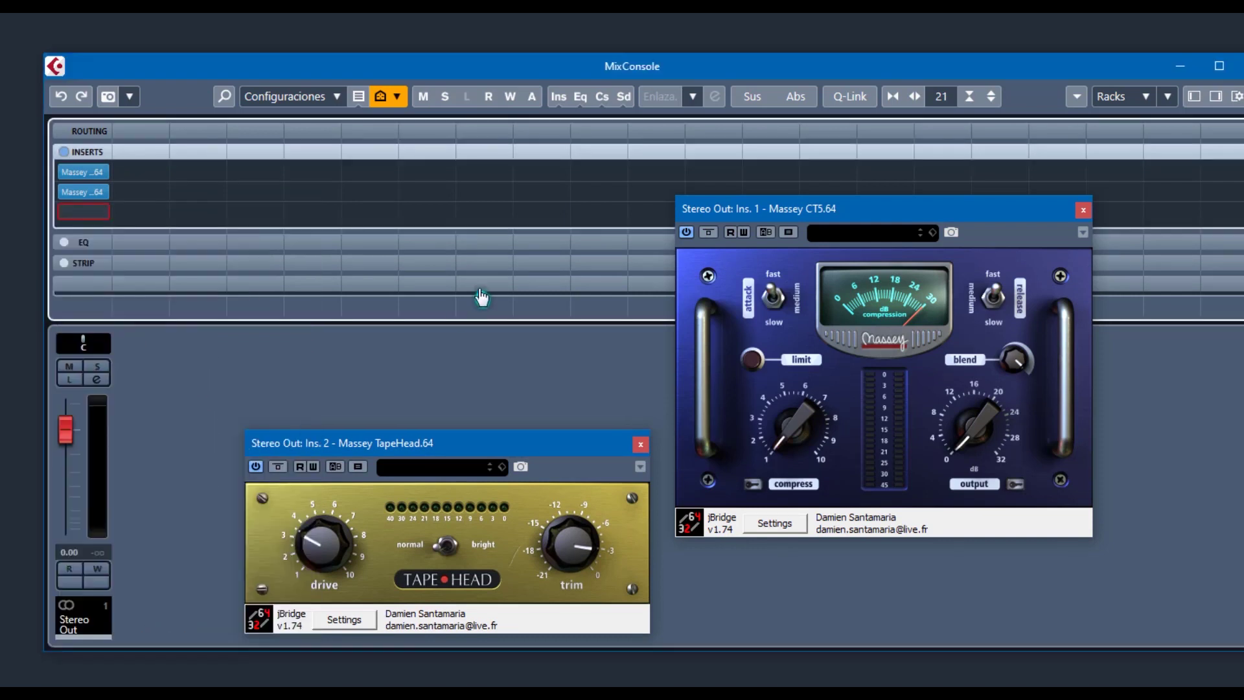
pyautogui.moveTo(555, 297); pyautogui.dragTo(367, 224)
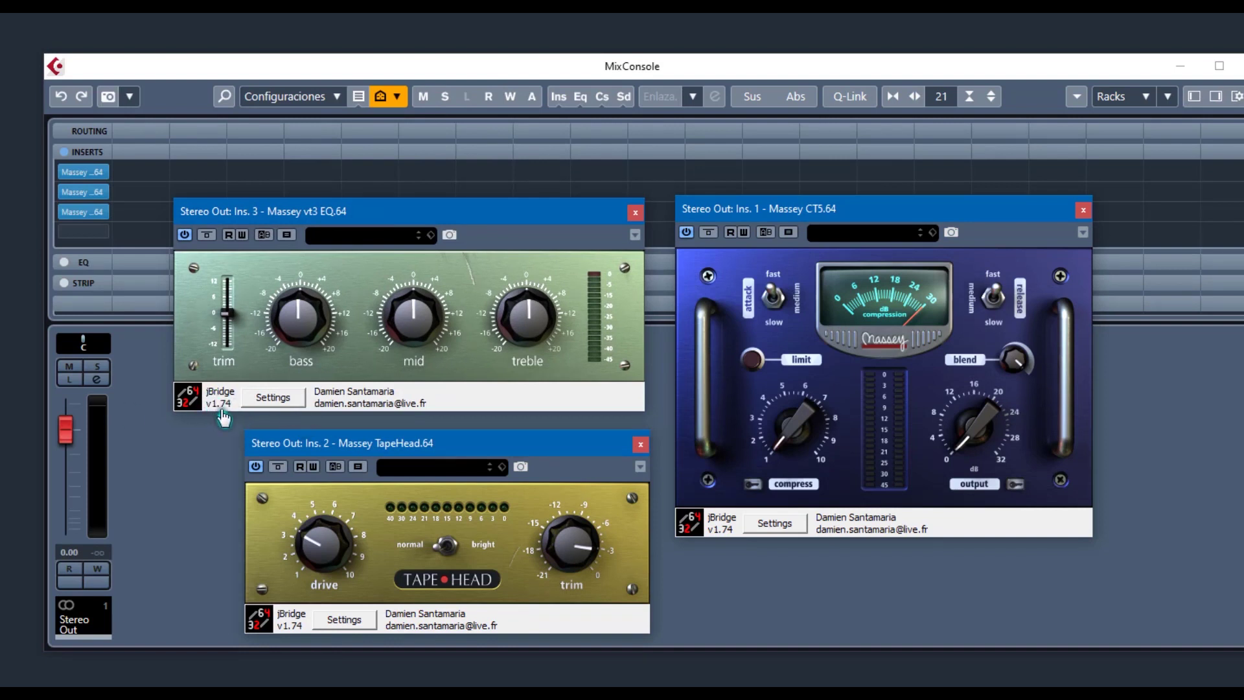
# - Examine the jBridge bridged plugin settings of Massey vt3 EQ and close them without changes
pyautogui.click(272, 396)
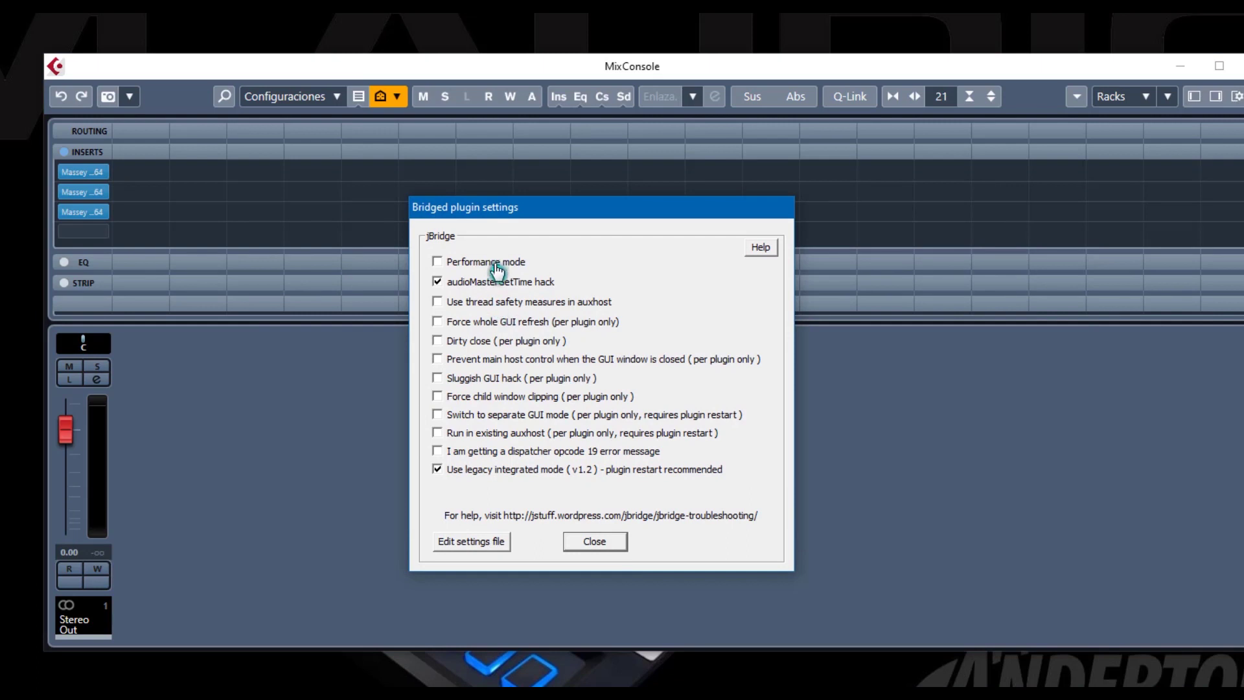
pyautogui.click(582, 541)
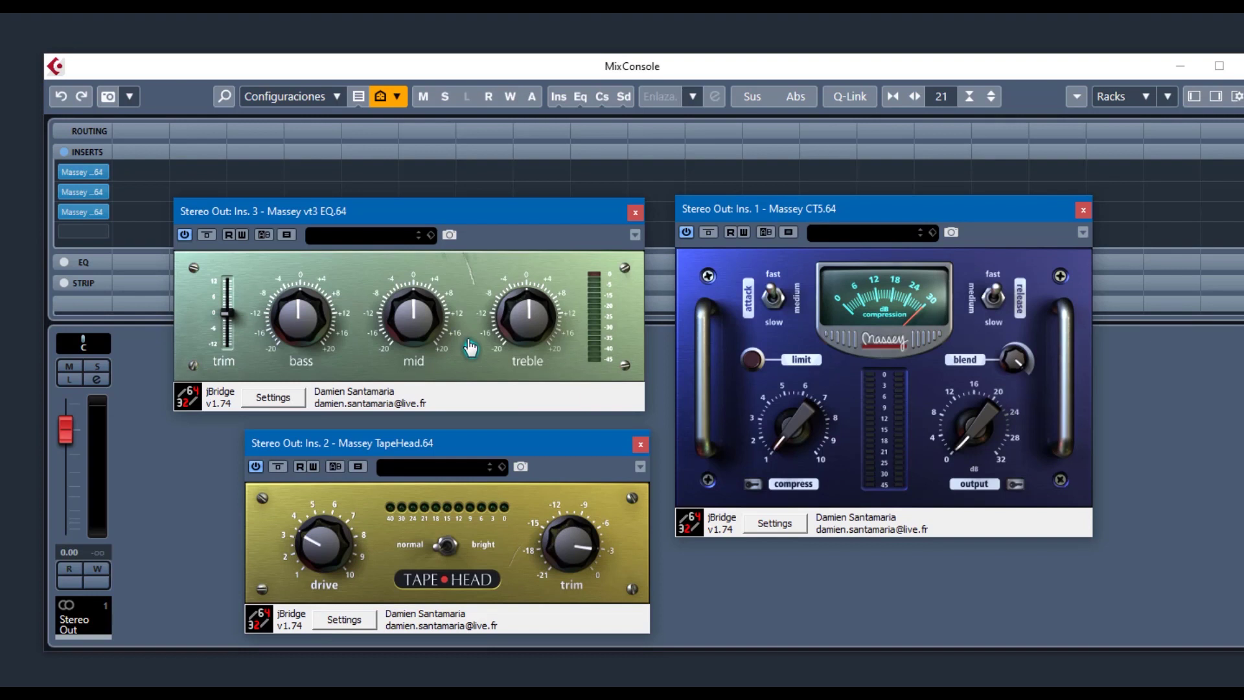
# - Test the vt3 EQ controls by raising trim and mid slightly, lowering bass slightly and raising treble
pyautogui.moveTo(228, 314)
pyautogui.mouseDown()
pyautogui.moveTo(228, 288)
pyautogui.moveTo(229, 311)
pyautogui.mouseUp()
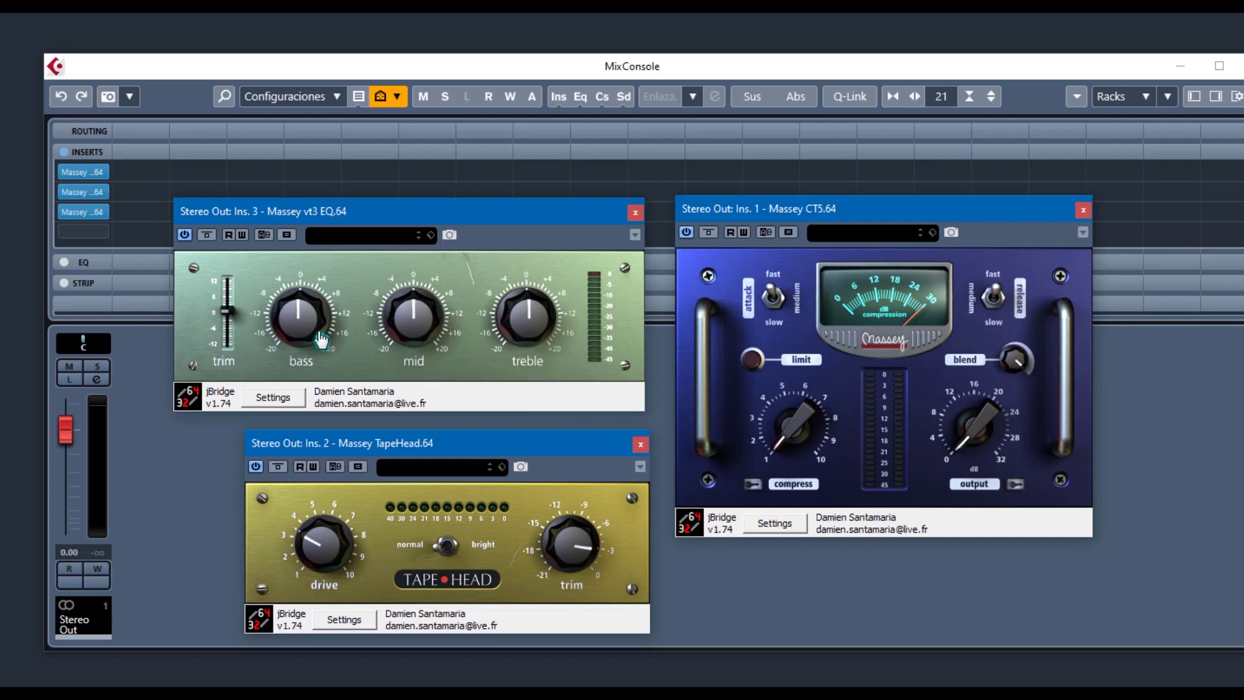
pyautogui.moveTo(315, 331)
pyautogui.mouseDown()
pyautogui.moveTo(304, 325)
pyautogui.moveTo(305, 338)
pyautogui.mouseUp()
pyautogui.moveTo(402, 341)
pyautogui.mouseDown()
pyautogui.moveTo(415, 391)
pyautogui.moveTo(420, 337)
pyautogui.mouseUp()
pyautogui.moveTo(523, 319); pyautogui.dragTo(529, 279)
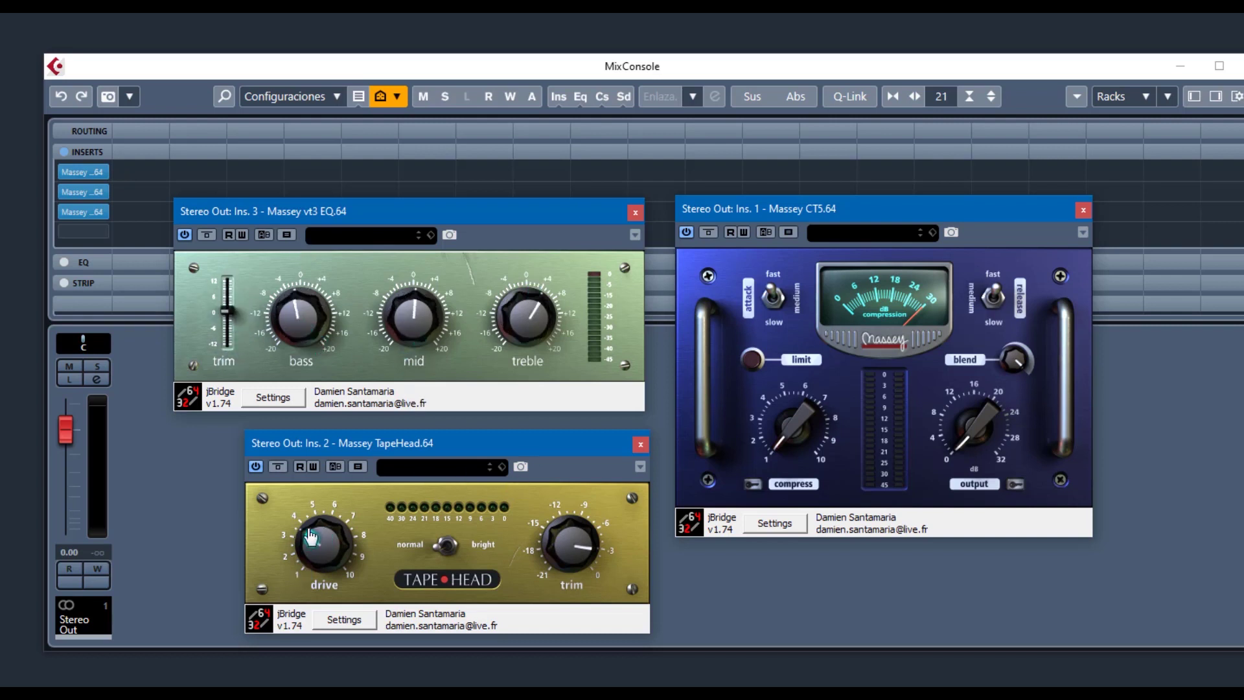
# - On TapeHead, lower drive to about 2, switch the tone from normal to bright and lower trim to about -15
pyautogui.moveTo(312, 537); pyautogui.dragTo(333, 582)
pyautogui.click(450, 549)
pyautogui.moveTo(561, 551); pyautogui.dragTo(597, 642)
# - On Massey CT5, raise compress to about 9 and output to about 28 dB, then adjust the blend knob and attack switch
pyautogui.moveTo(807, 425); pyautogui.dragTo(989, 280)
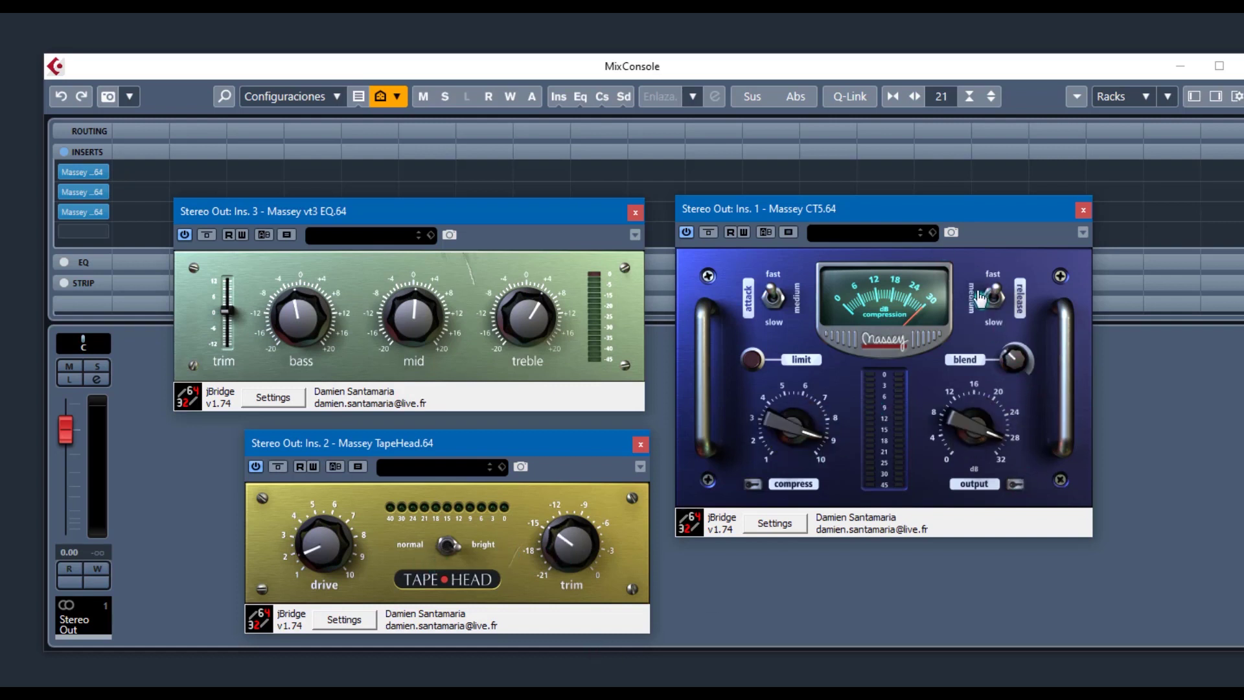
pyautogui.click(773, 306)
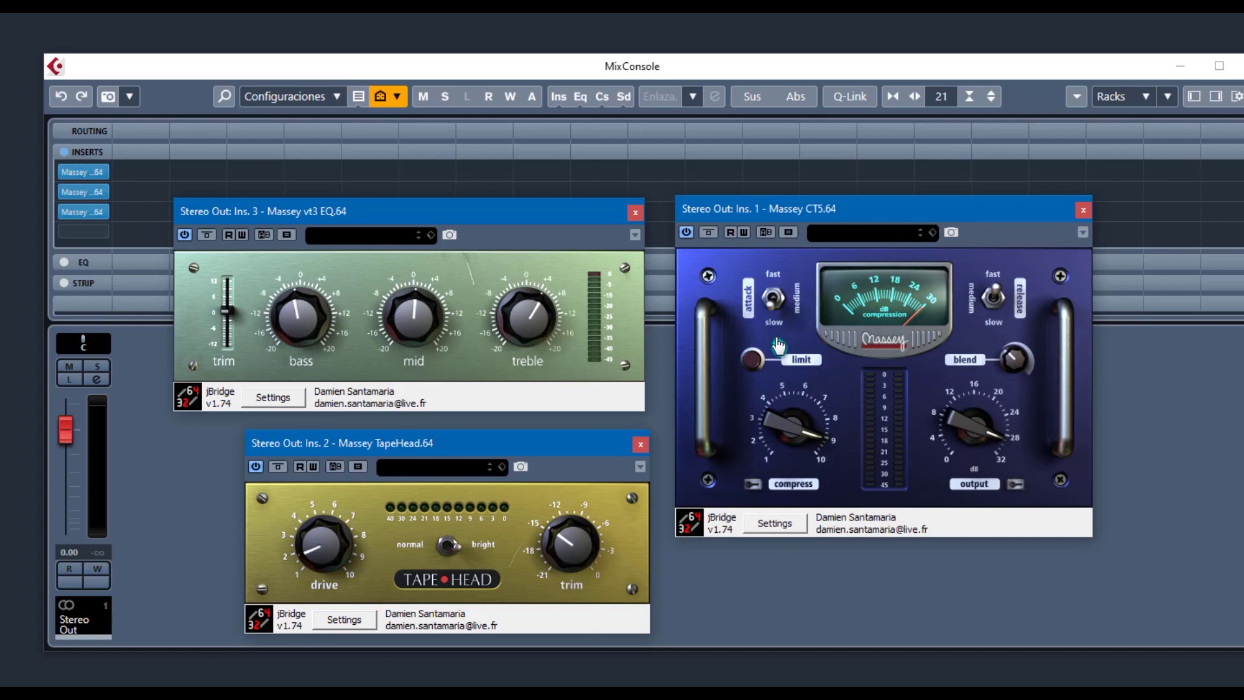